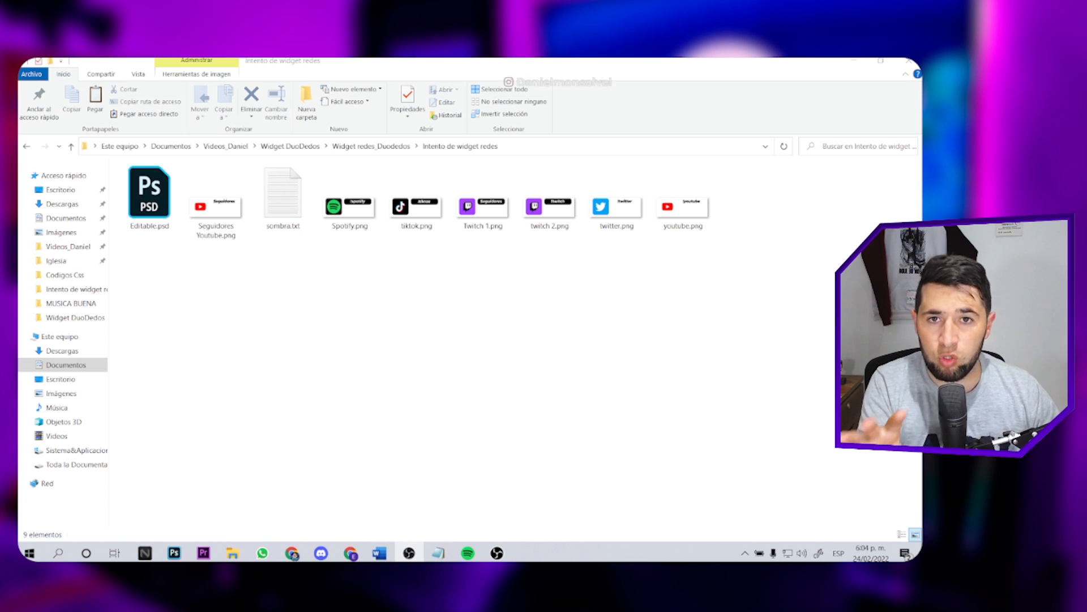
# - Review the widget files in the folder and read the text-shadow CSS code in sombra.txt, closing it when done
pyautogui.moveTo(751, 281); pyautogui.dragTo(212, 206)
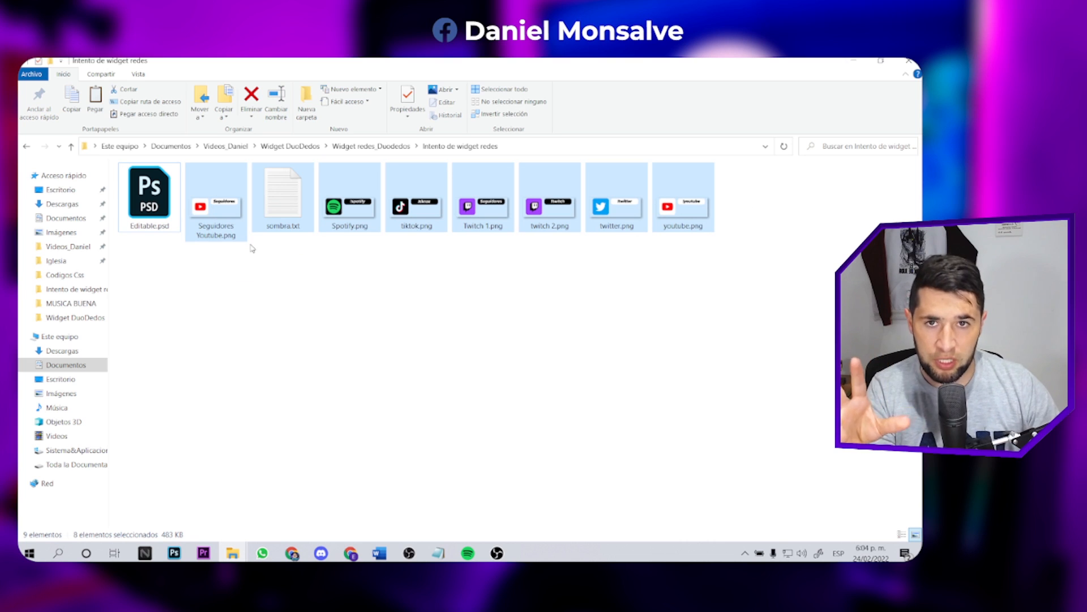
pyautogui.click(149, 198)
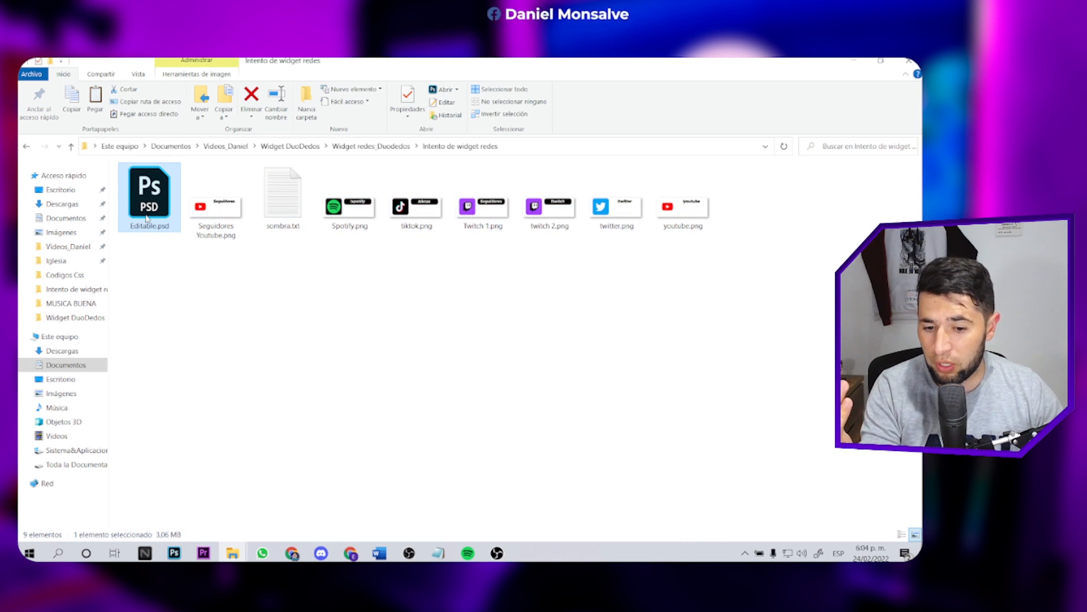
pyautogui.click(294, 223)
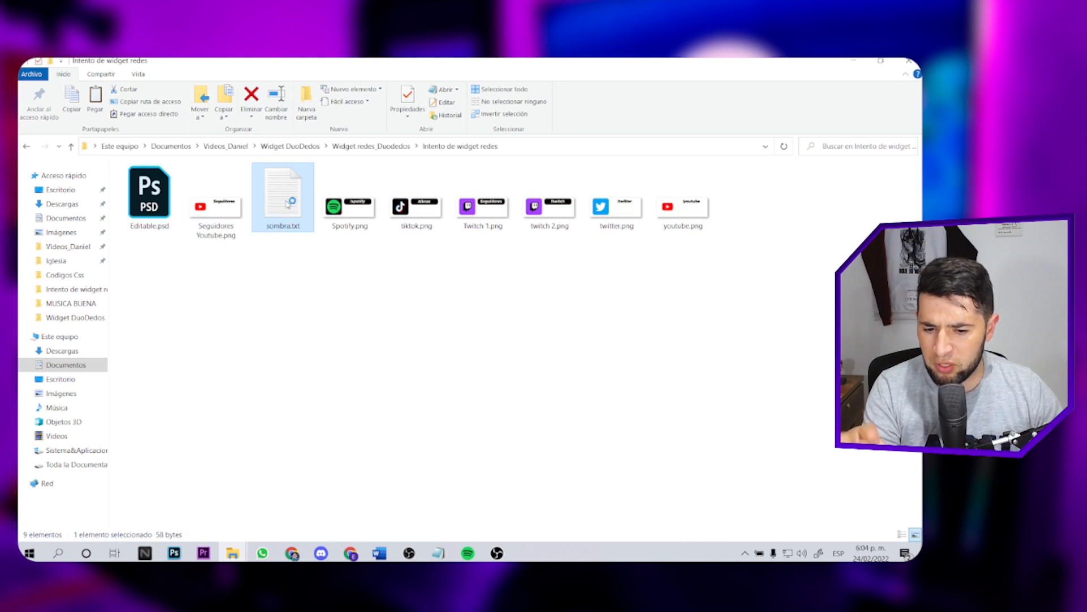
pyautogui.moveTo(236, 136); pyautogui.dragTo(338, 150)
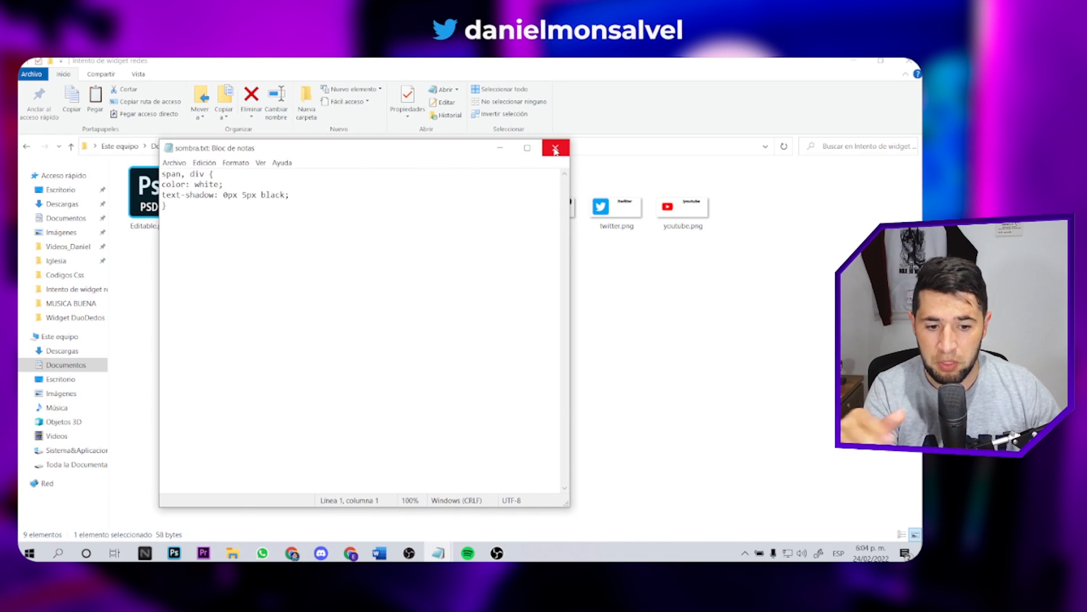
pyautogui.click(555, 149)
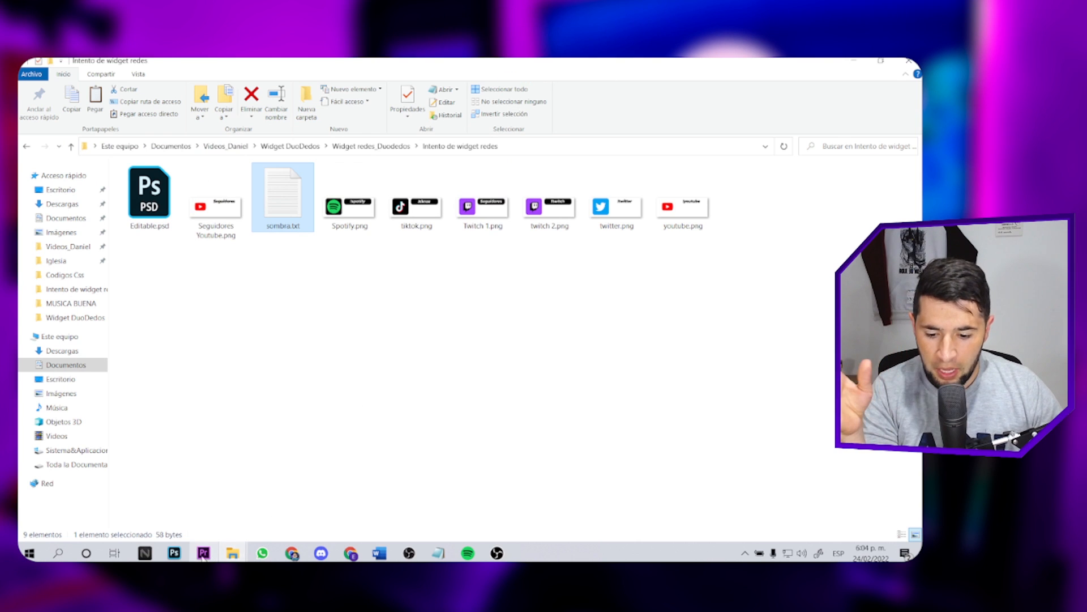
# - Switch to Photoshop and inspect the layers of the Facebook group in Editable.psd, hiding the group when done
pyautogui.click(174, 553)
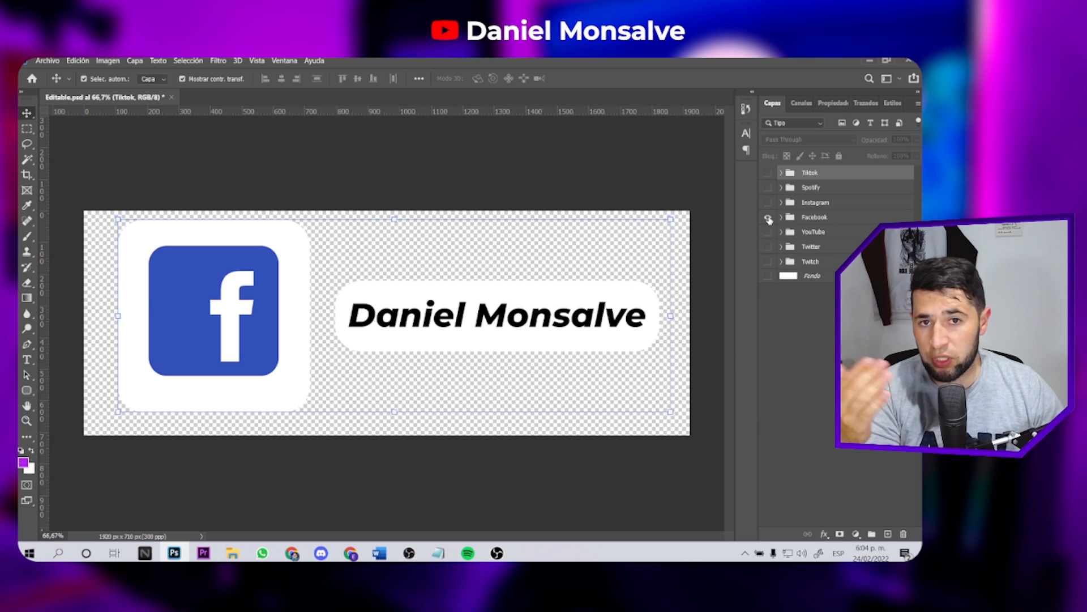
pyautogui.click(546, 323)
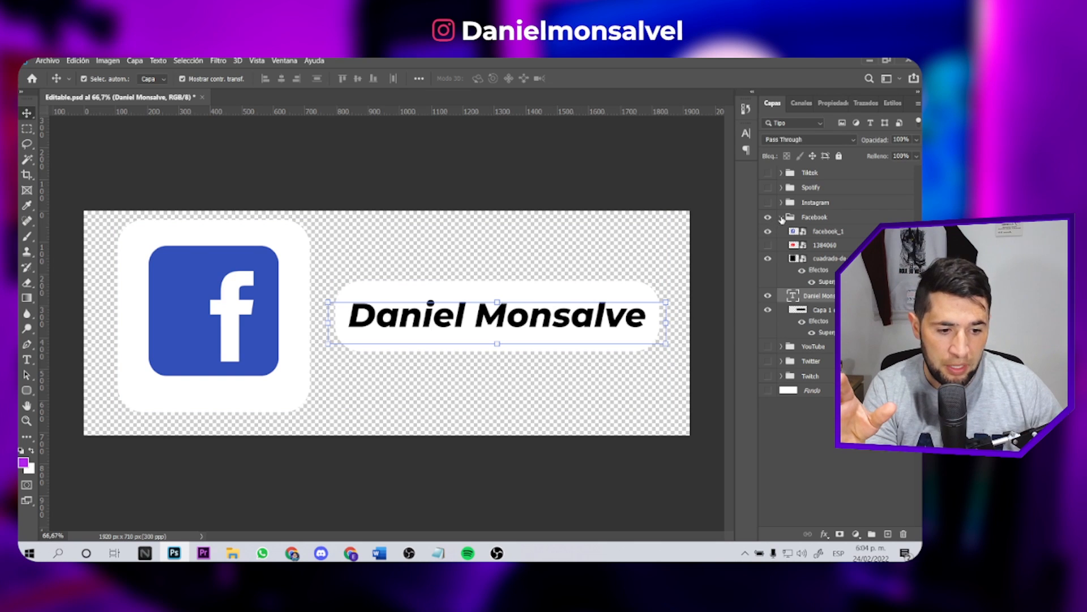
pyautogui.click(782, 218)
pyautogui.click(768, 218)
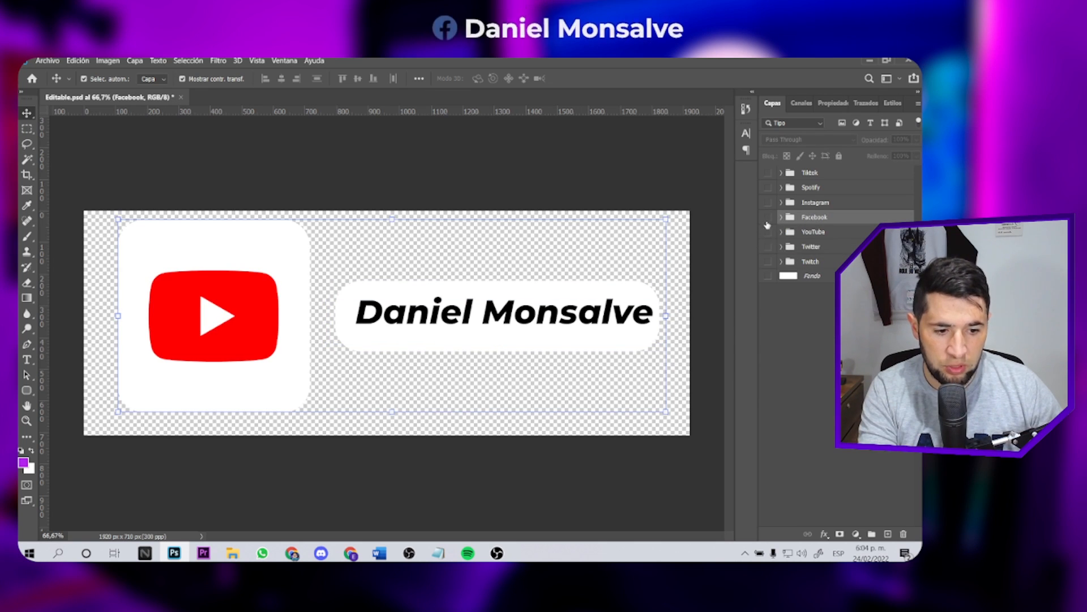
# - Preview the YouTube, Instagram, Spotify, Tiktok, Twitter and Twitch banner groups one at a time, leaving all of them hidden
pyautogui.click(769, 233)
pyautogui.click(768, 204)
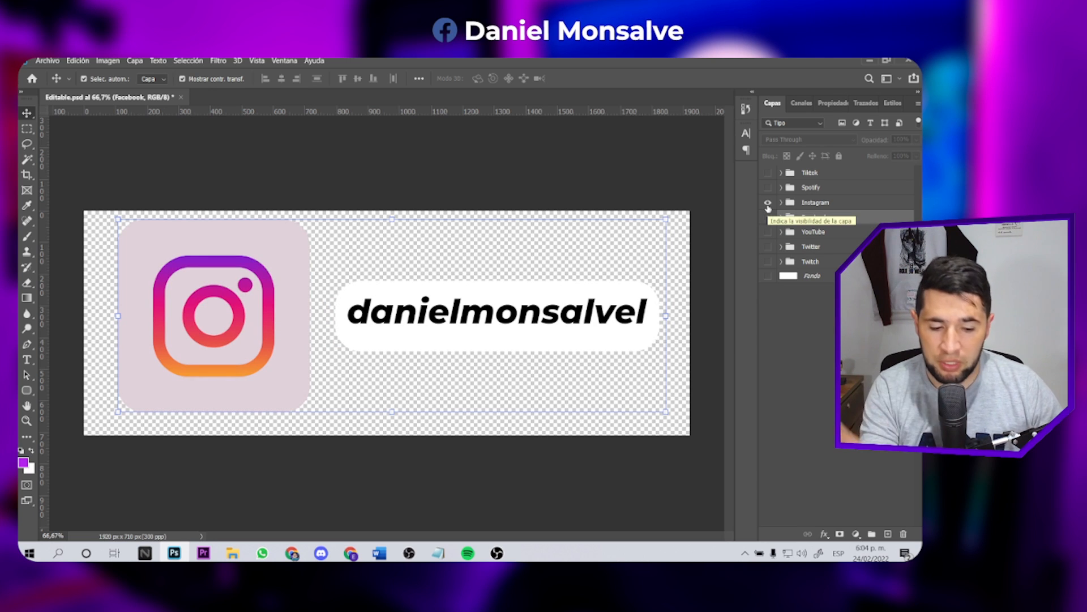
pyautogui.click(768, 204)
pyautogui.click(768, 189)
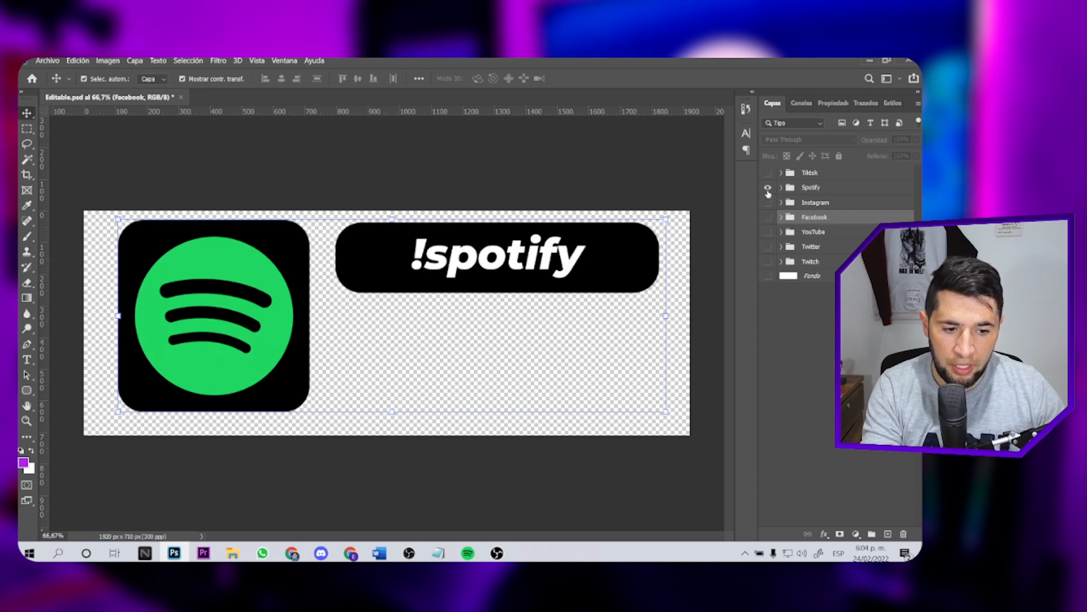
pyautogui.click(768, 187)
pyautogui.click(768, 174)
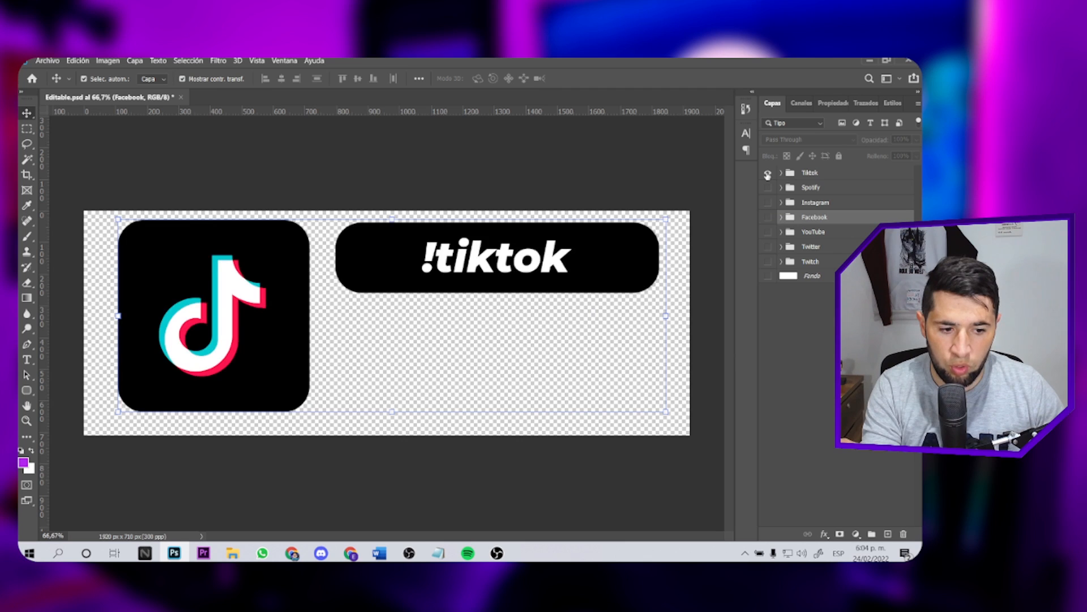
pyautogui.click(767, 177)
pyautogui.click(769, 248)
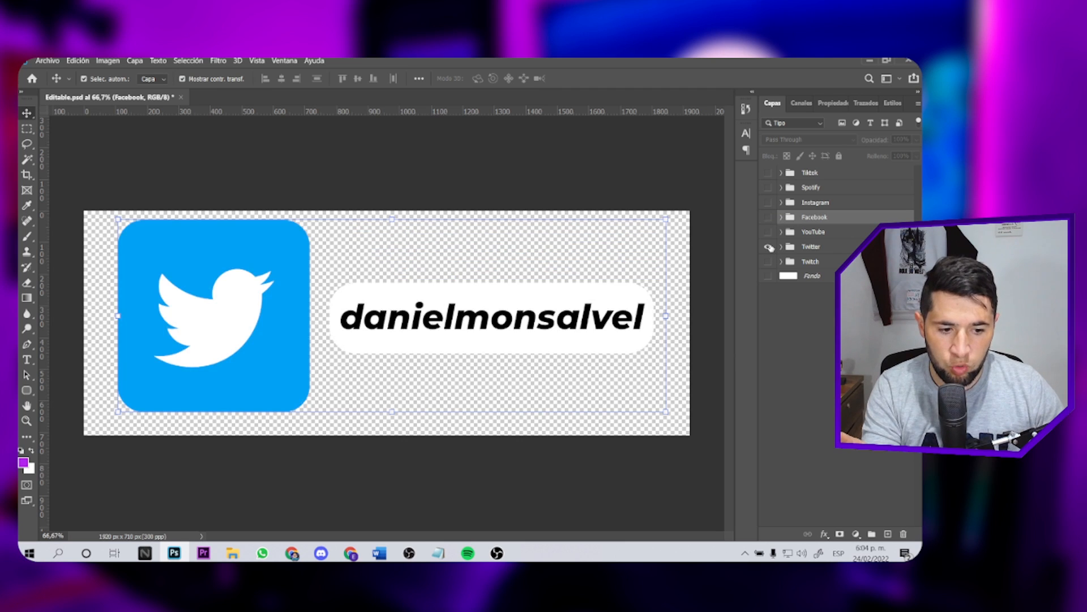
pyautogui.click(768, 248)
pyautogui.click(768, 262)
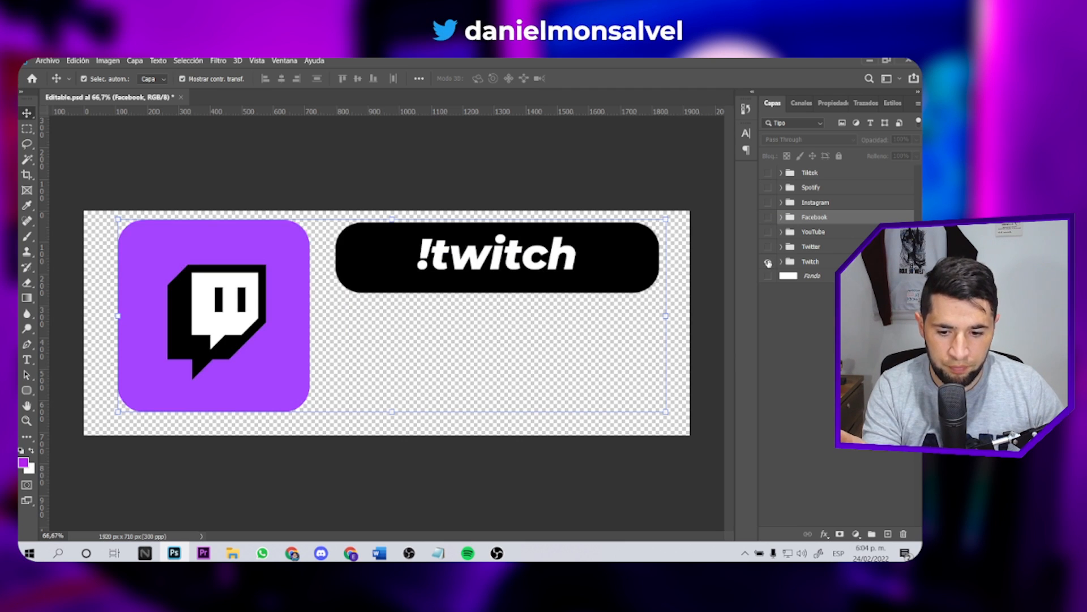
pyautogui.click(769, 262)
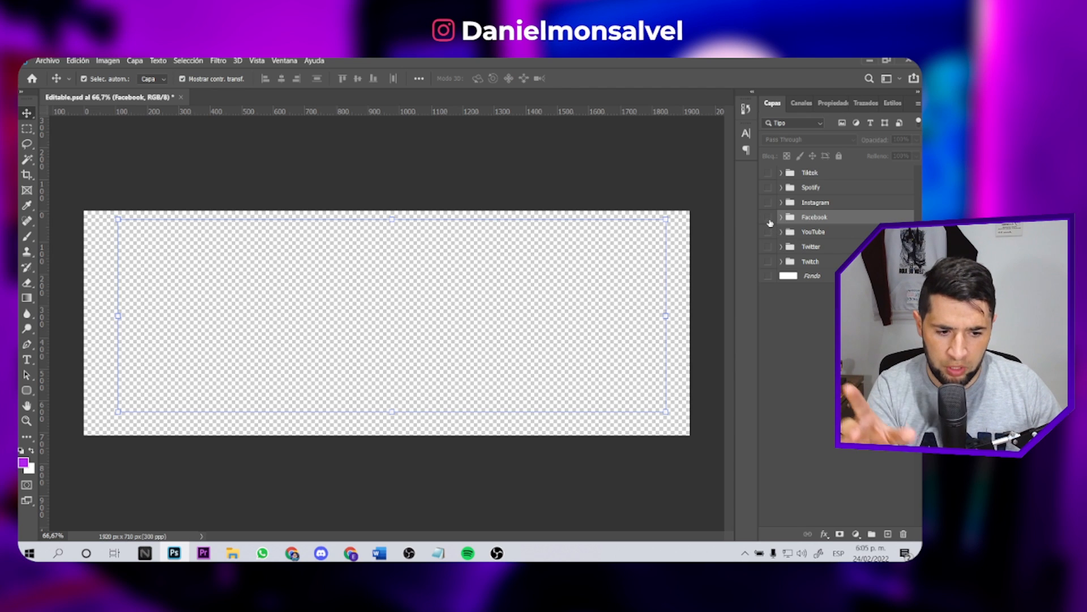
# - Make the Facebook group visible and replace the name text on its banner with "hola"
pyautogui.click(768, 218)
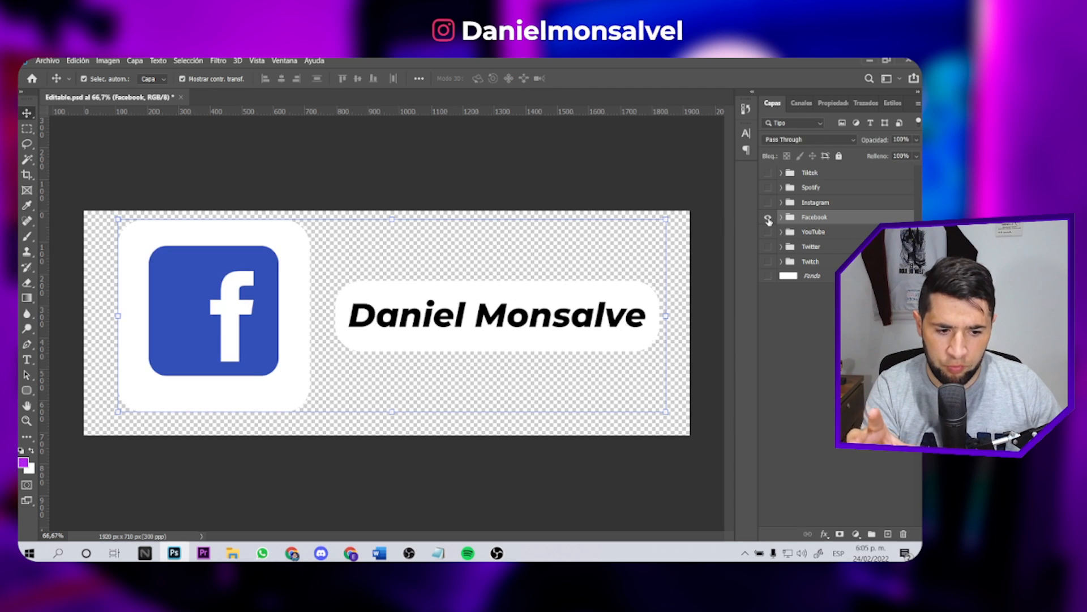
pyautogui.click(456, 323)
pyautogui.tripleClick(457, 322)
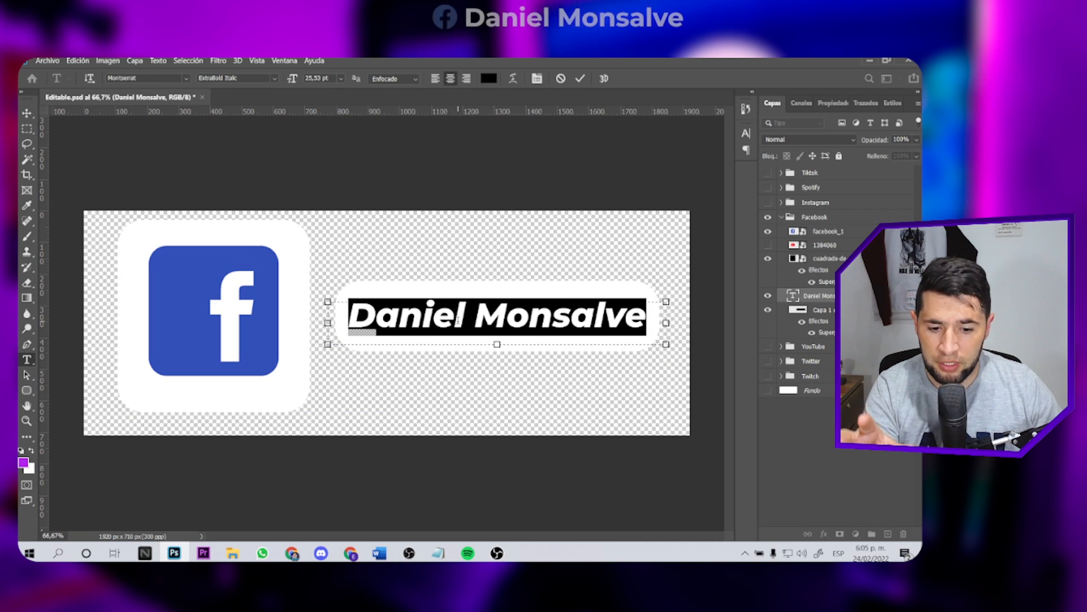
pyautogui.write('hola')
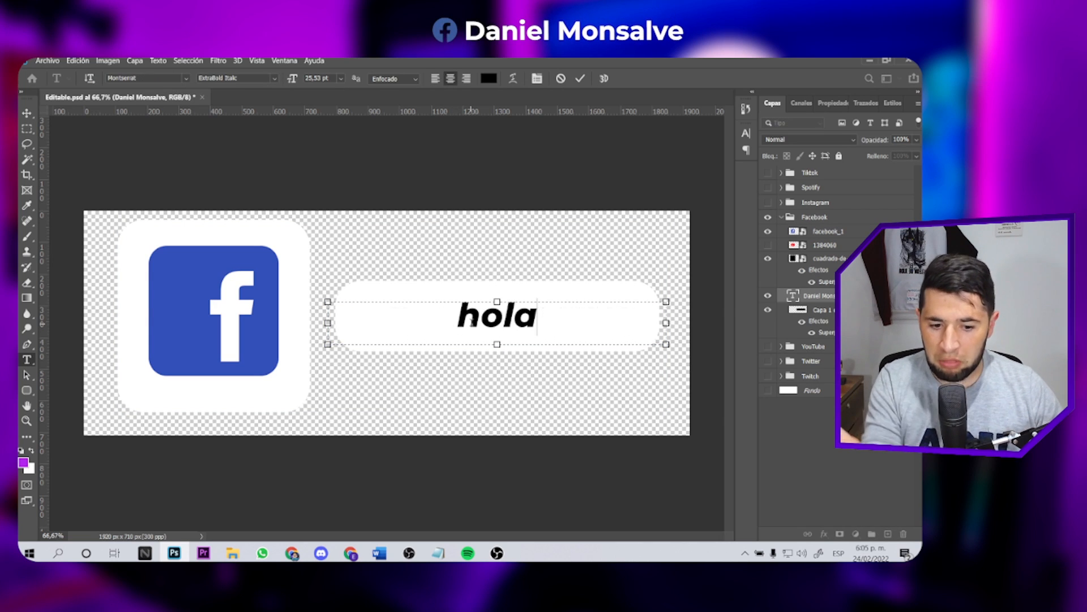
pyautogui.click(580, 80)
pyautogui.press('v')
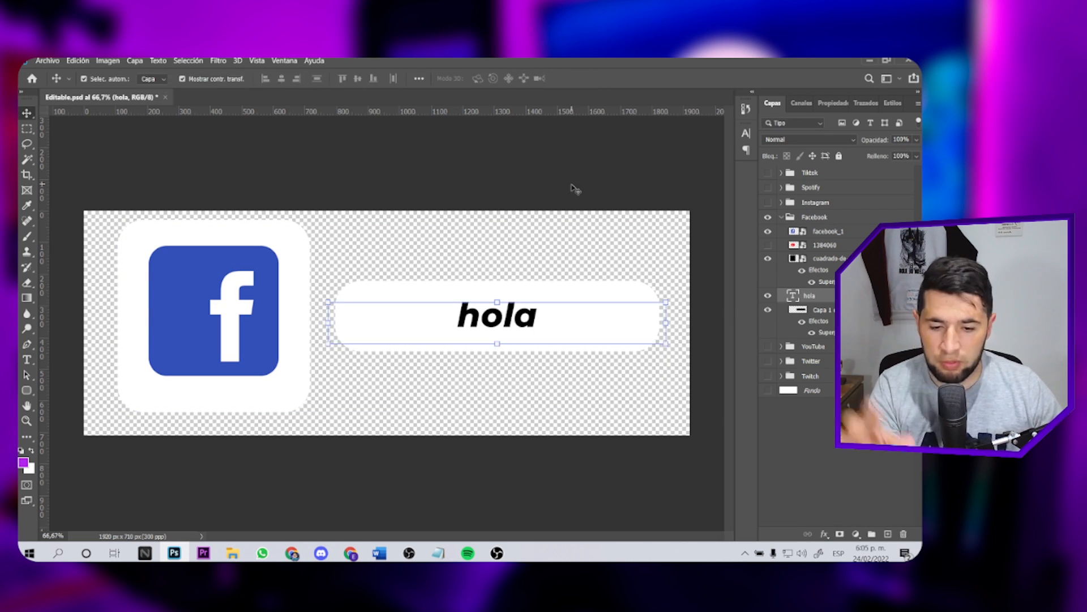
# - Export the Facebook banner with the quick PNG export
pyautogui.click(51, 61)
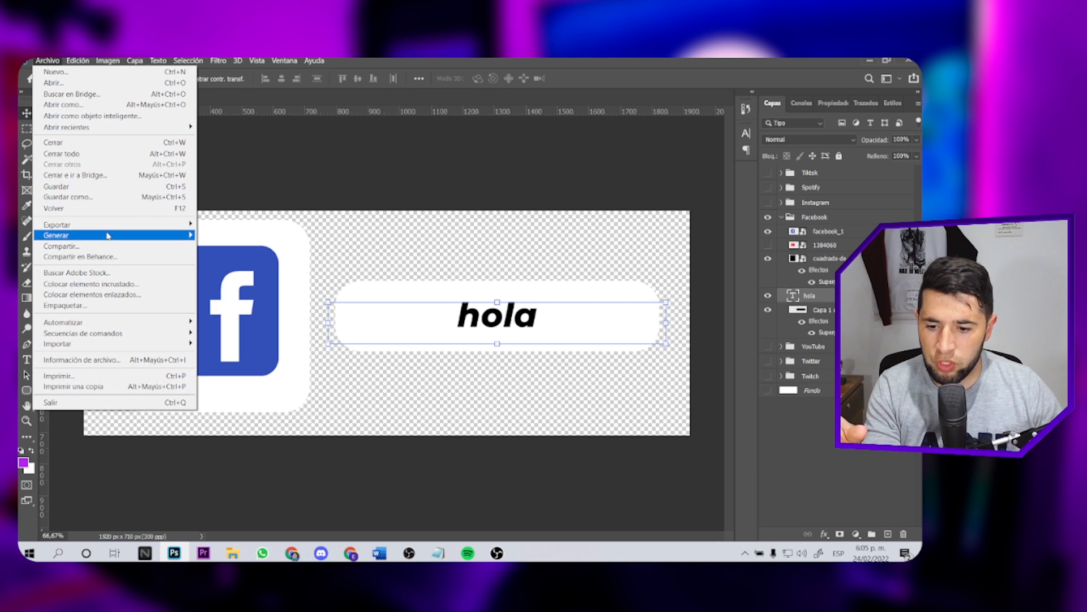
pyautogui.moveTo(158, 227)
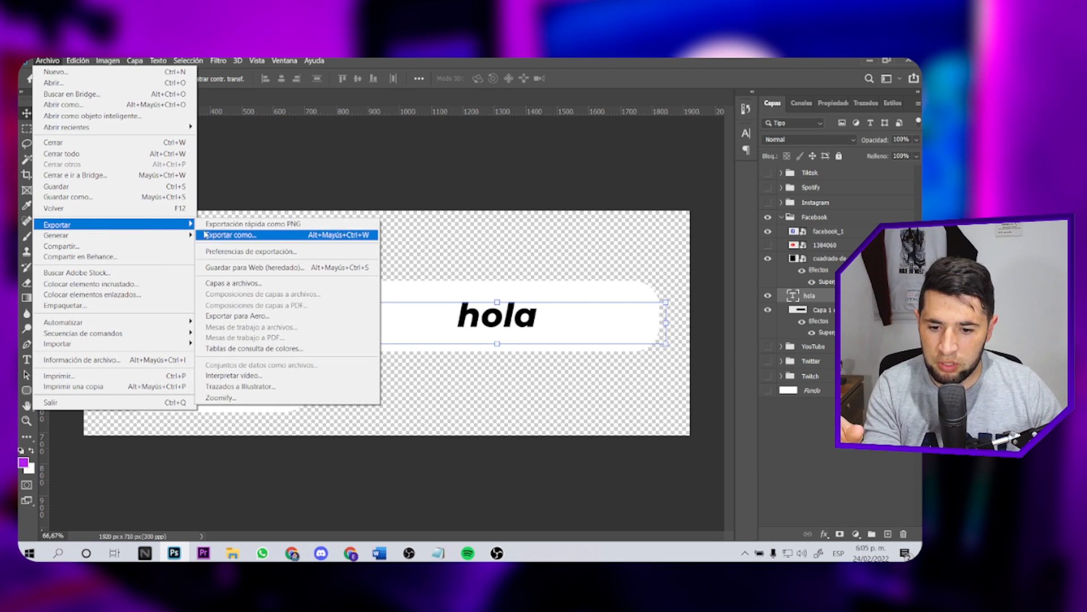
pyautogui.click(238, 225)
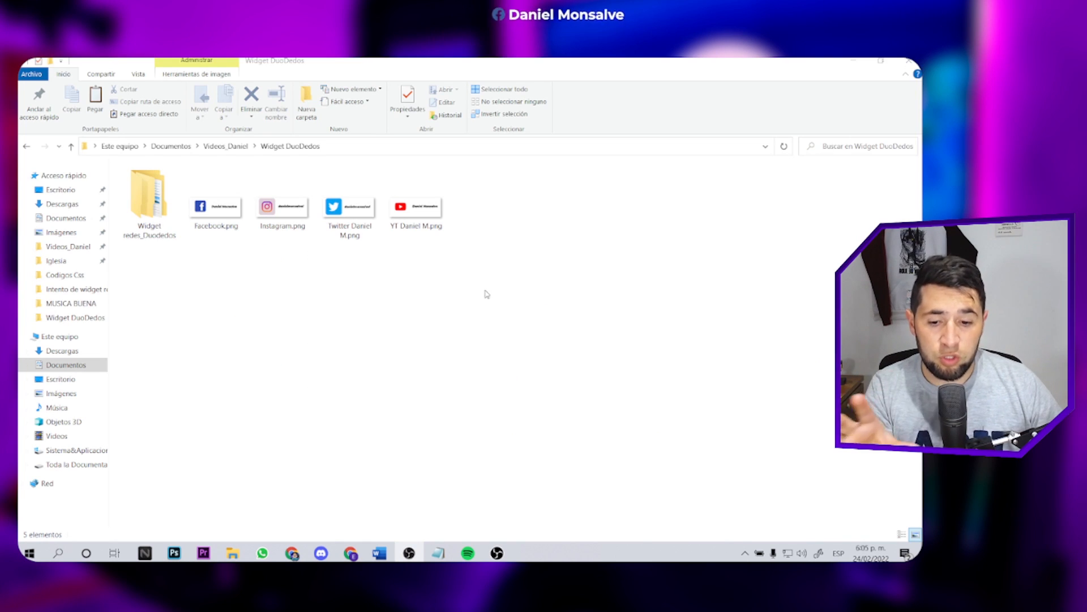
# - Review the Facebook, Instagram, Twitter and YouTube banner PNG files in the Widget DuoDedos folder
pyautogui.moveTo(564, 331); pyautogui.dragTo(186, 163)
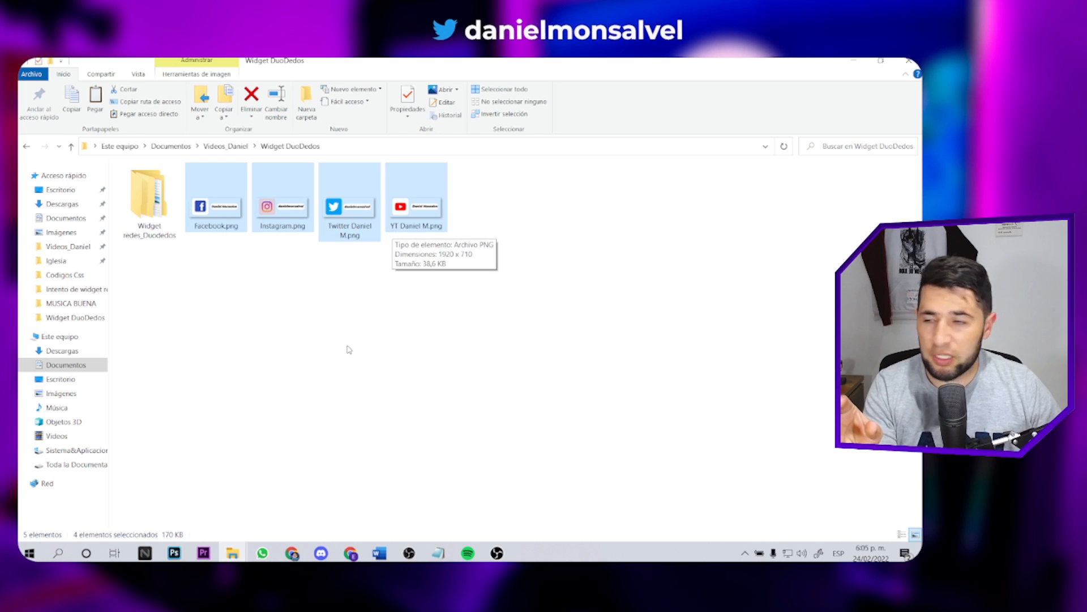
pyautogui.click(334, 371)
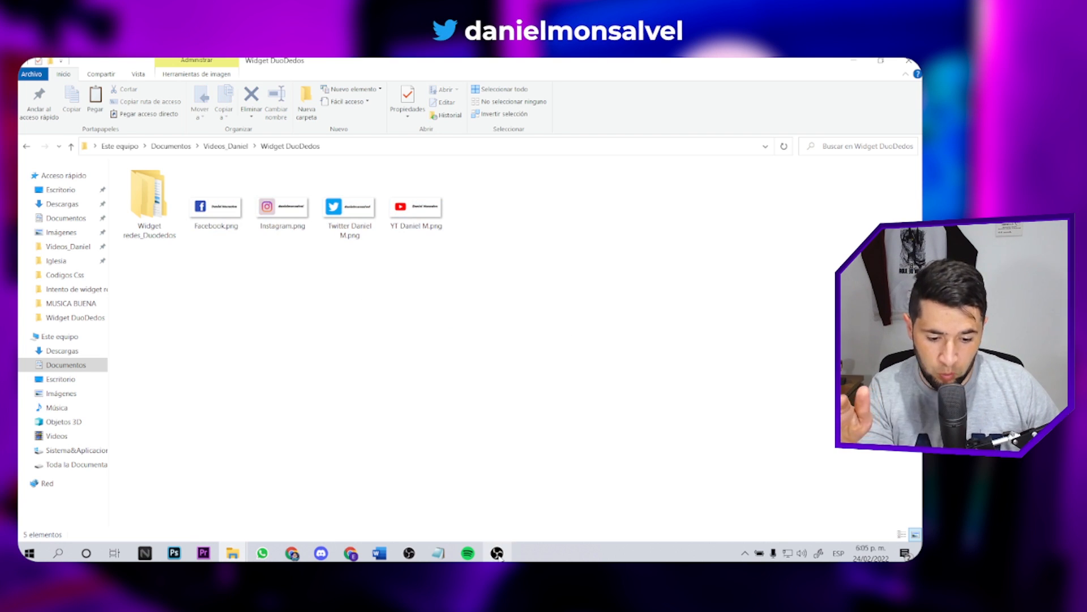
# - Switch to OBS and delete the "biblia holyrics" source from the Youtube scene
pyautogui.click(497, 552)
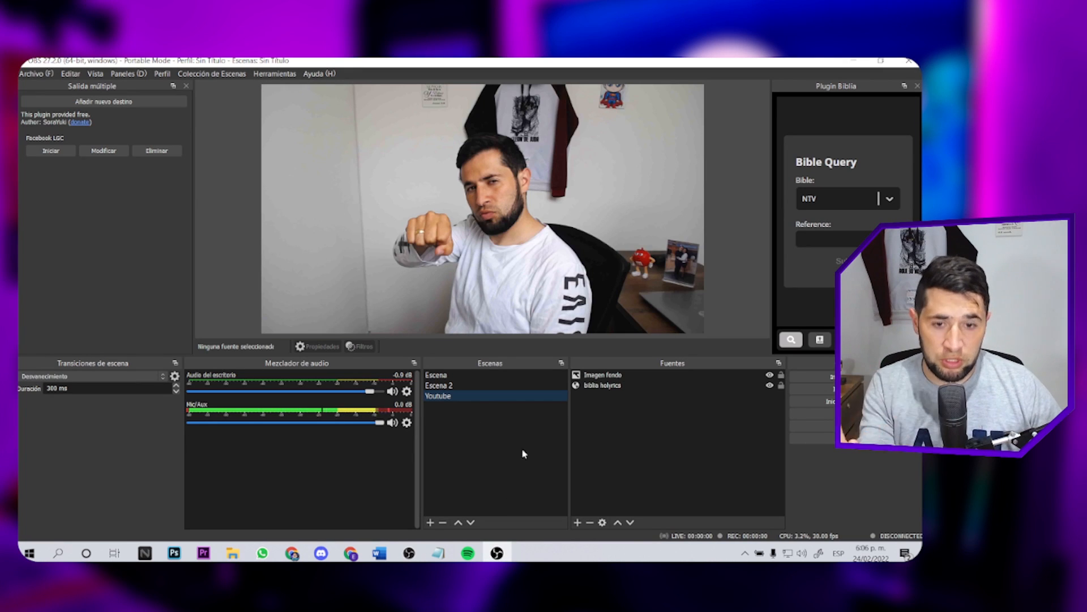
pyautogui.click(430, 521)
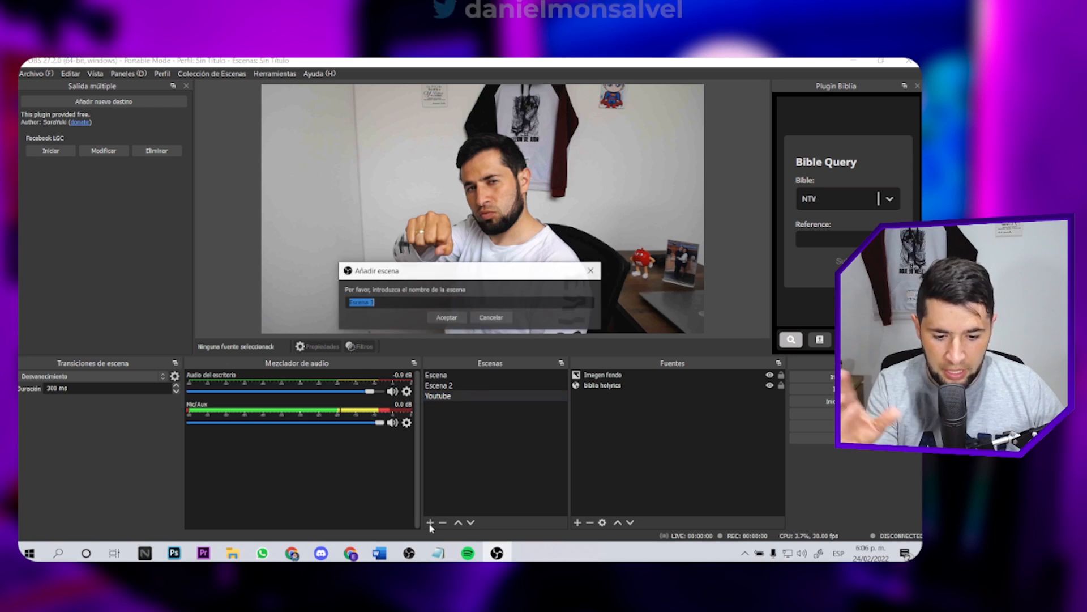
pyautogui.click(492, 317)
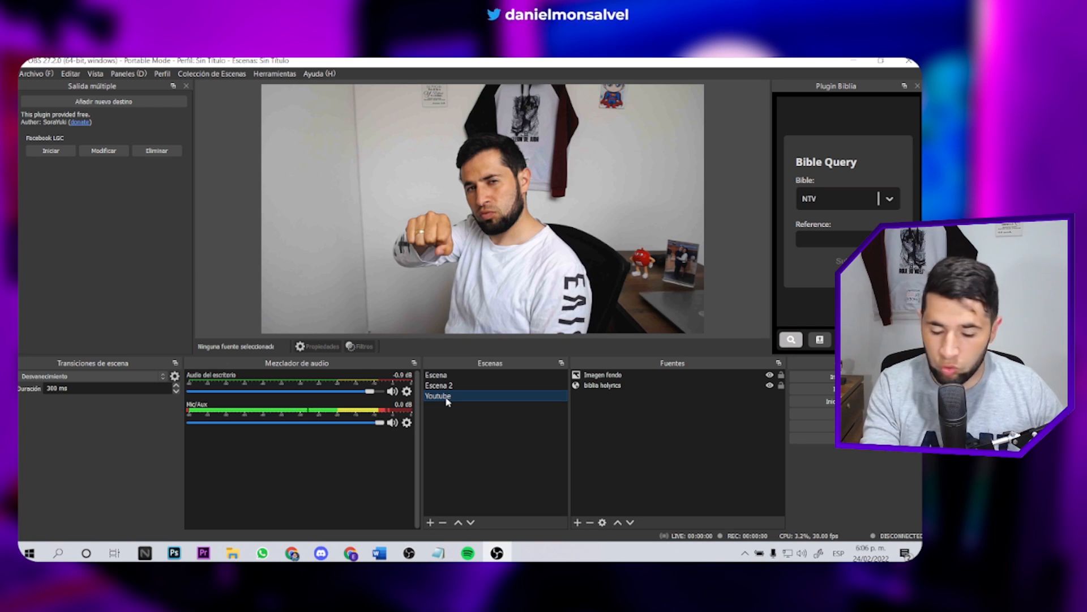
pyautogui.click(622, 387)
pyautogui.press('Delete')
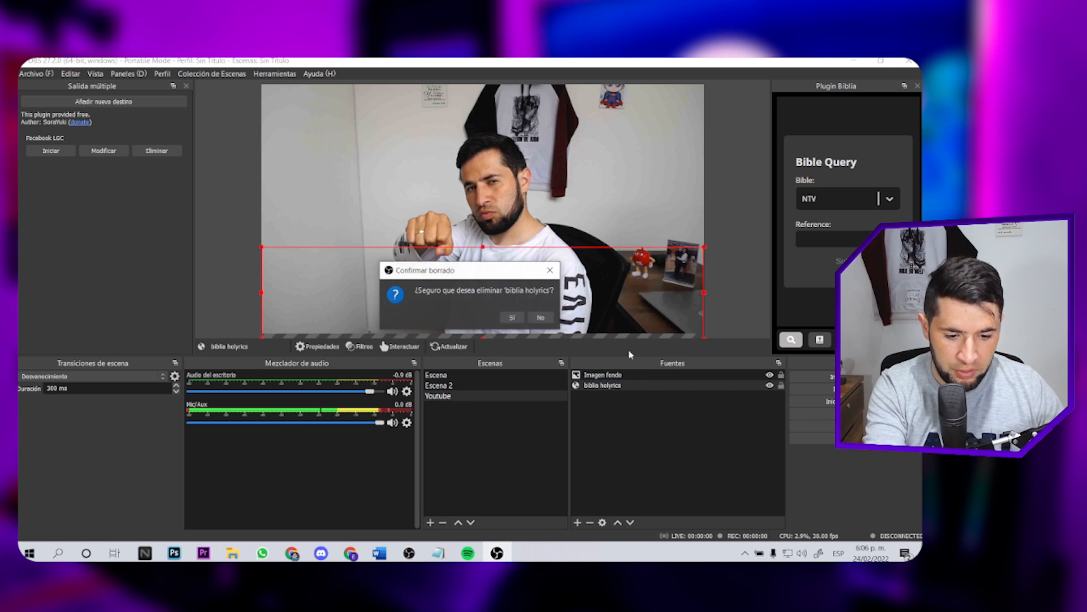
pyautogui.press('Return')
pyautogui.click(604, 376)
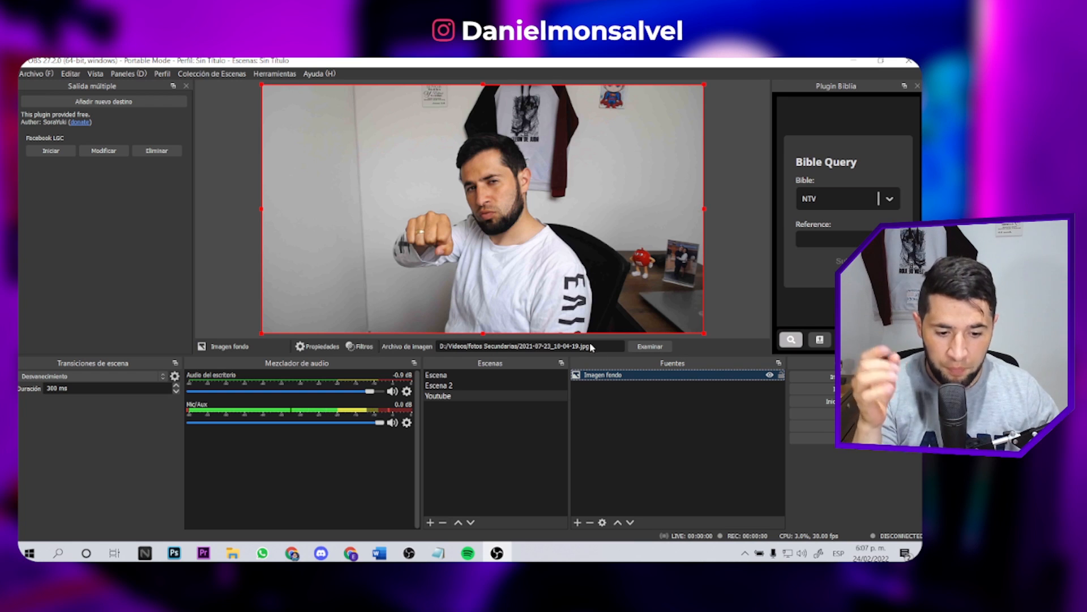
pyautogui.click(619, 427)
# - Add a new image source named "YouTube" to the Youtube scene
pyautogui.click(577, 522)
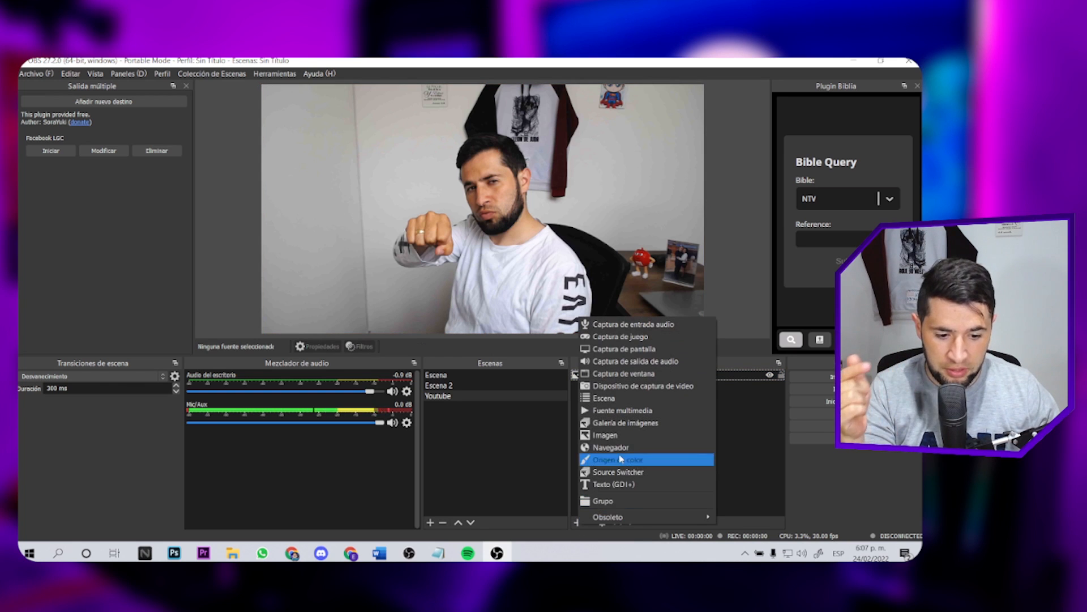
pyautogui.click(621, 435)
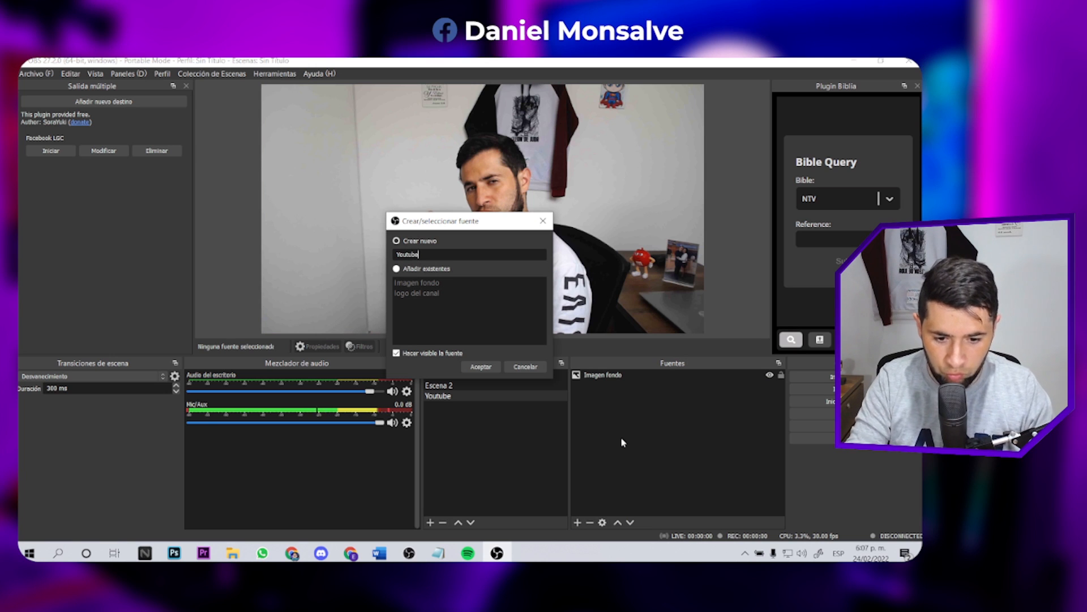
pyautogui.press('Return')
pyautogui.press('Return')
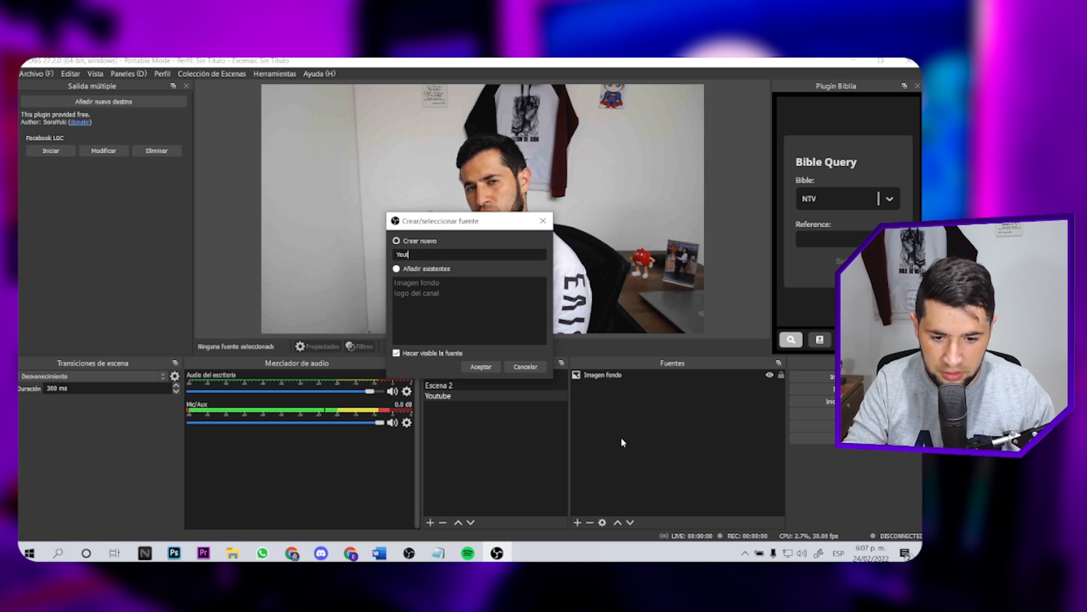
pyautogui.write('YouTube')
pyautogui.press('Return')
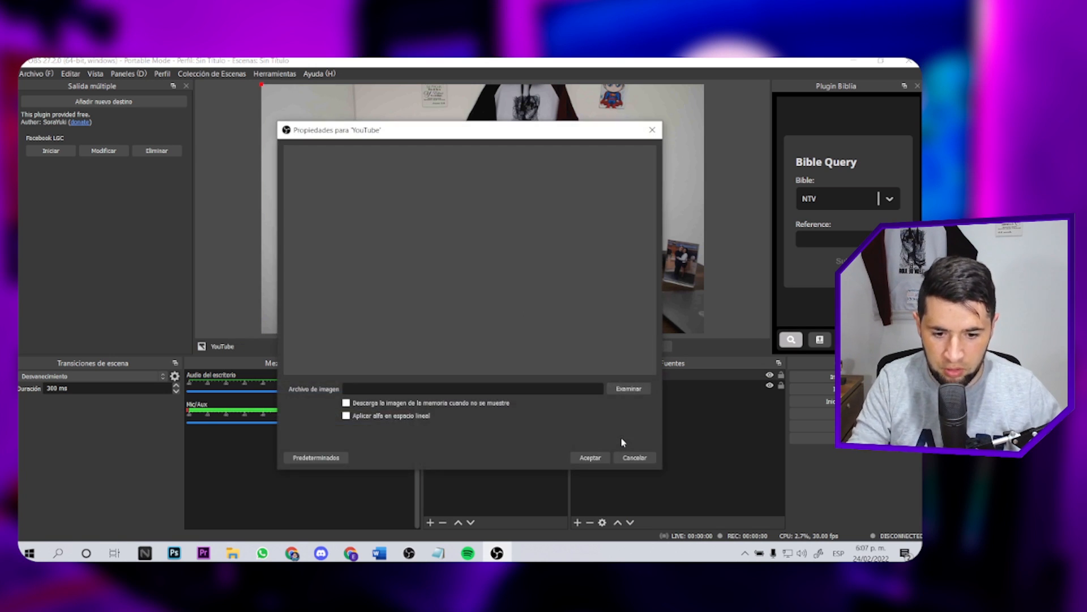
# - Load the YouTube banner PNG from the Widget DuoDedos folder as the source's image file
pyautogui.click(618, 393)
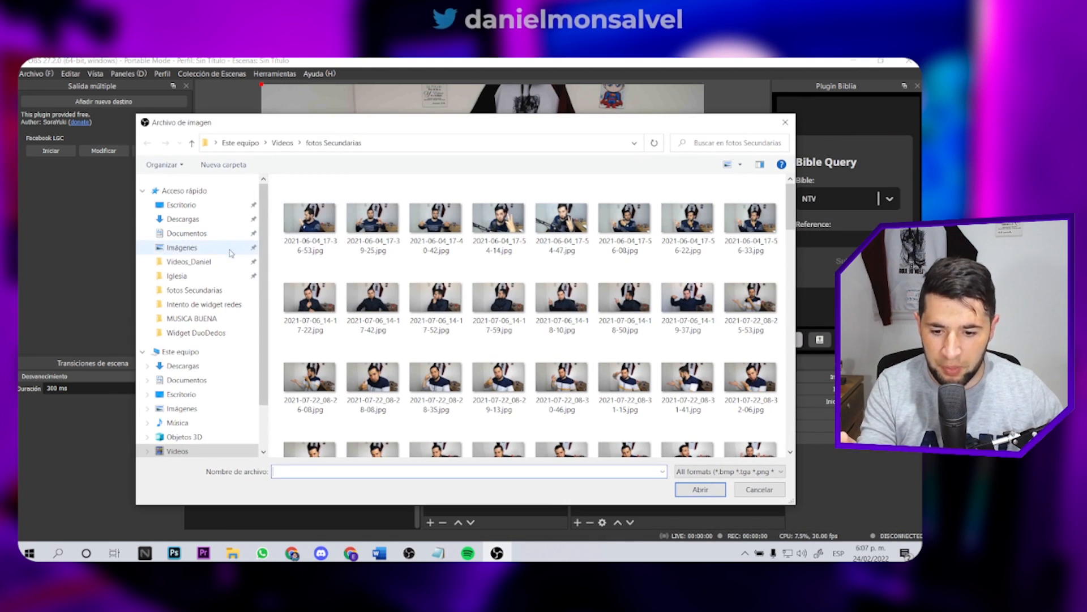
pyautogui.click(187, 261)
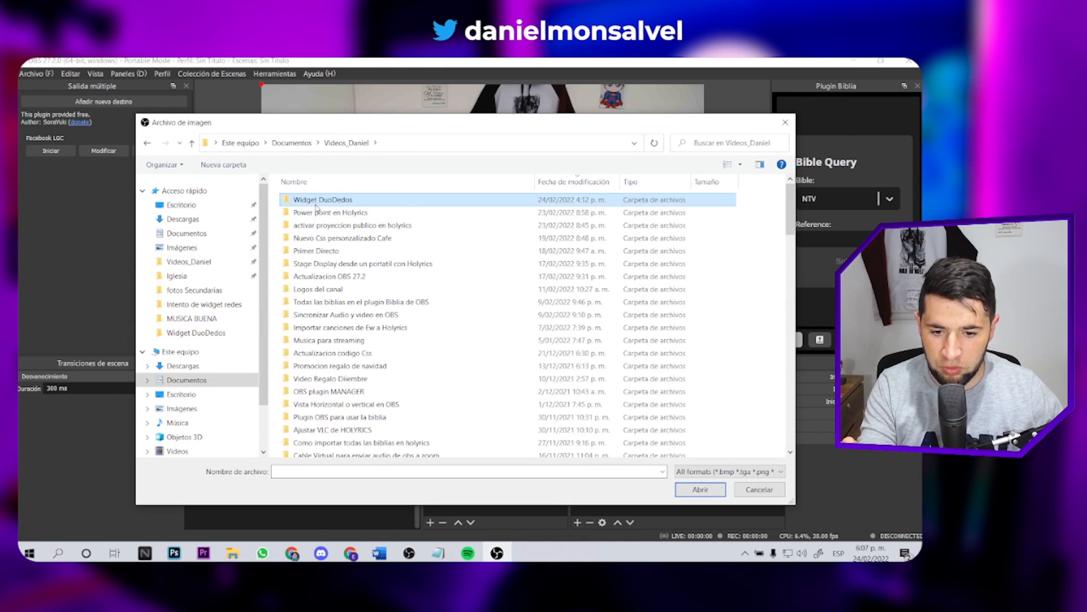
pyautogui.doubleClick(373, 197)
pyautogui.doubleClick(567, 222)
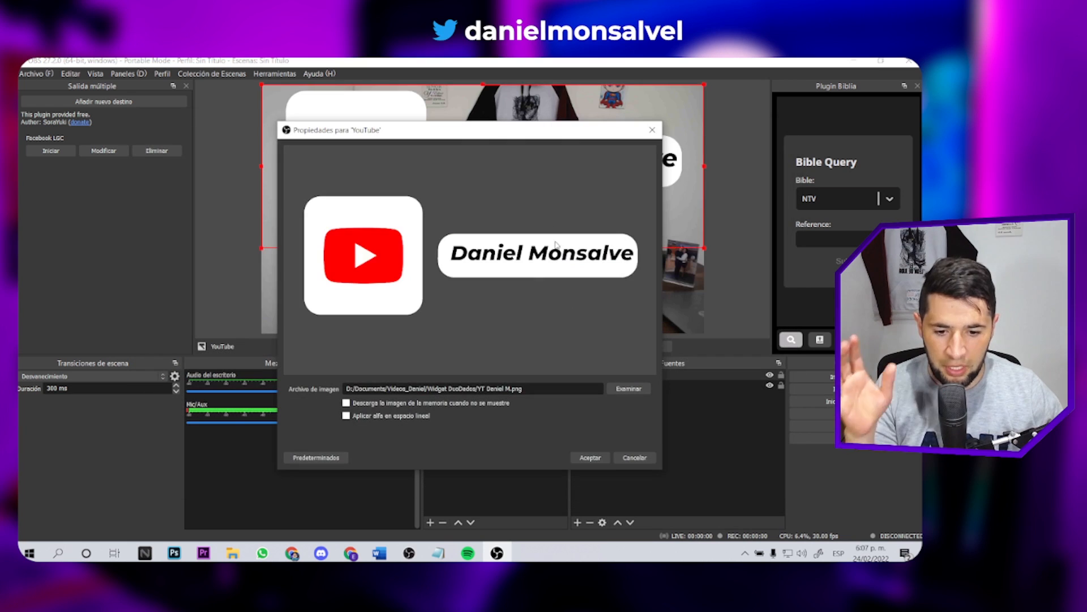
# - Accept the YouTube image source's properties and create a new scene named "Facebook"
pyautogui.click(583, 457)
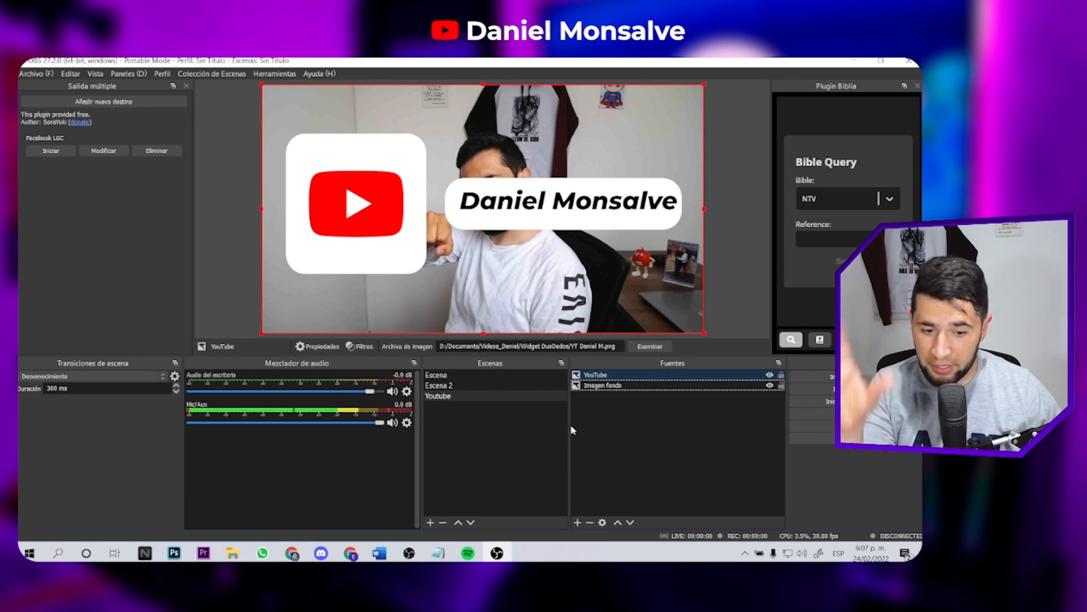
pyautogui.click(431, 522)
pyautogui.write('Face')
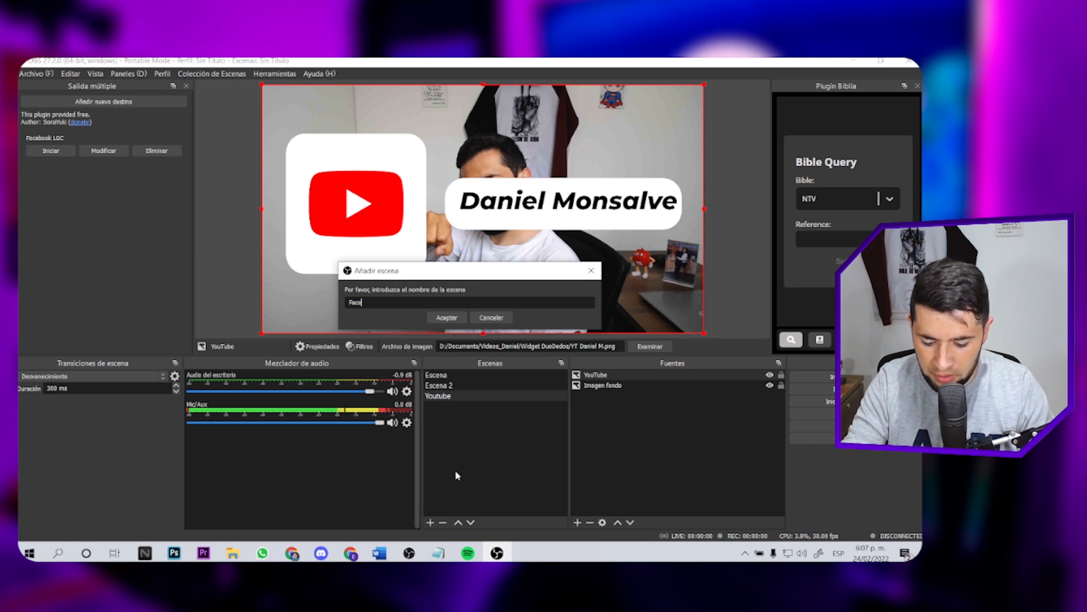
pyautogui.write('book')
pyautogui.press('Return')
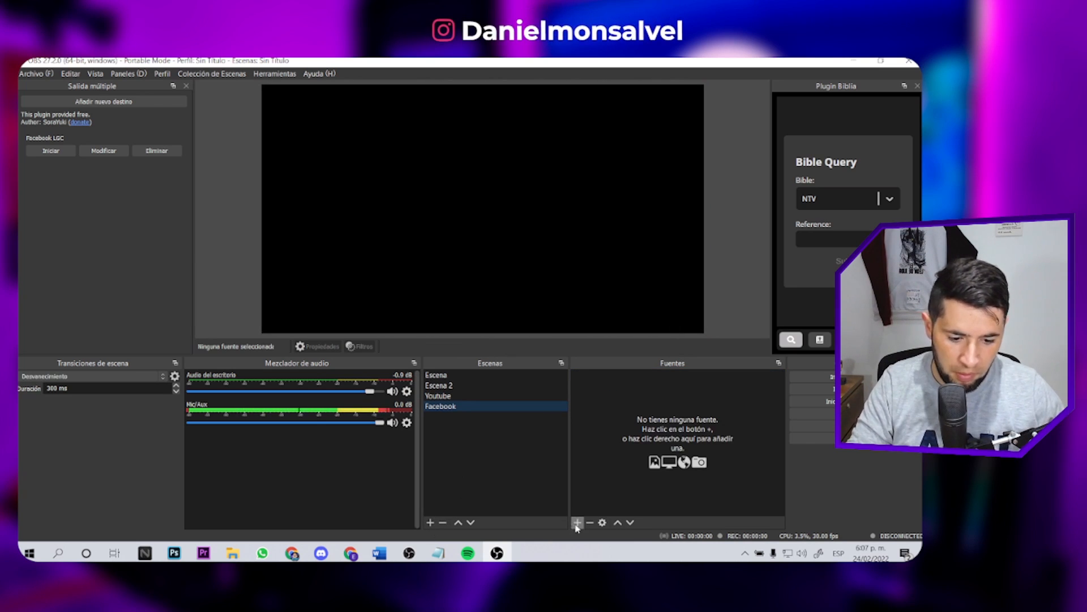
# - Copy the "Imagen fondo" source from the Youtube scene and paste it as a reference into the Facebook scene
pyautogui.click(443, 399)
pyautogui.click(619, 384)
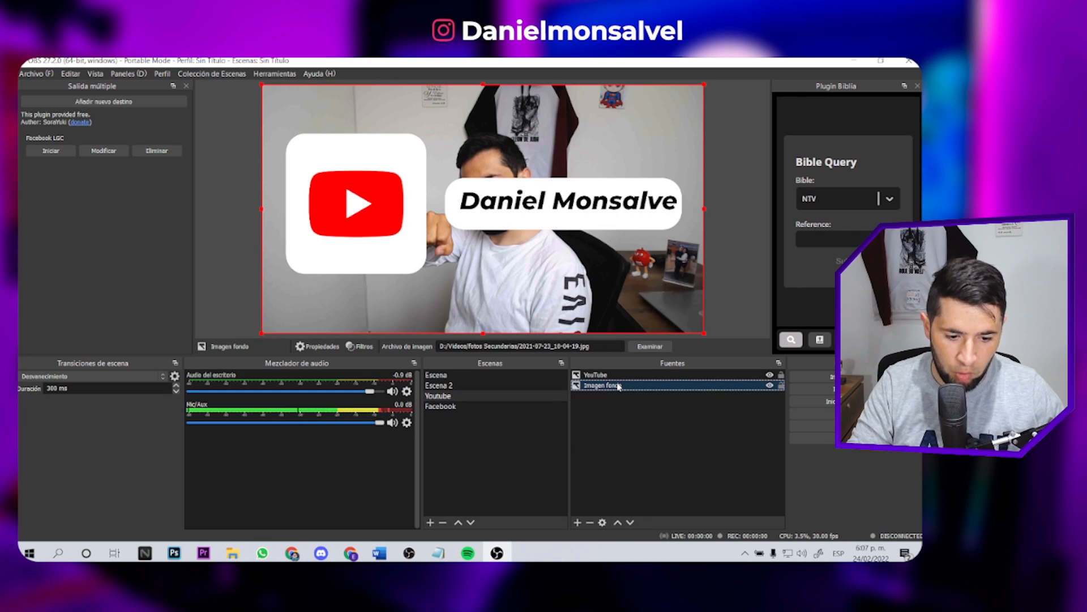
pyautogui.rightClick(618, 386)
pyautogui.click(486, 357)
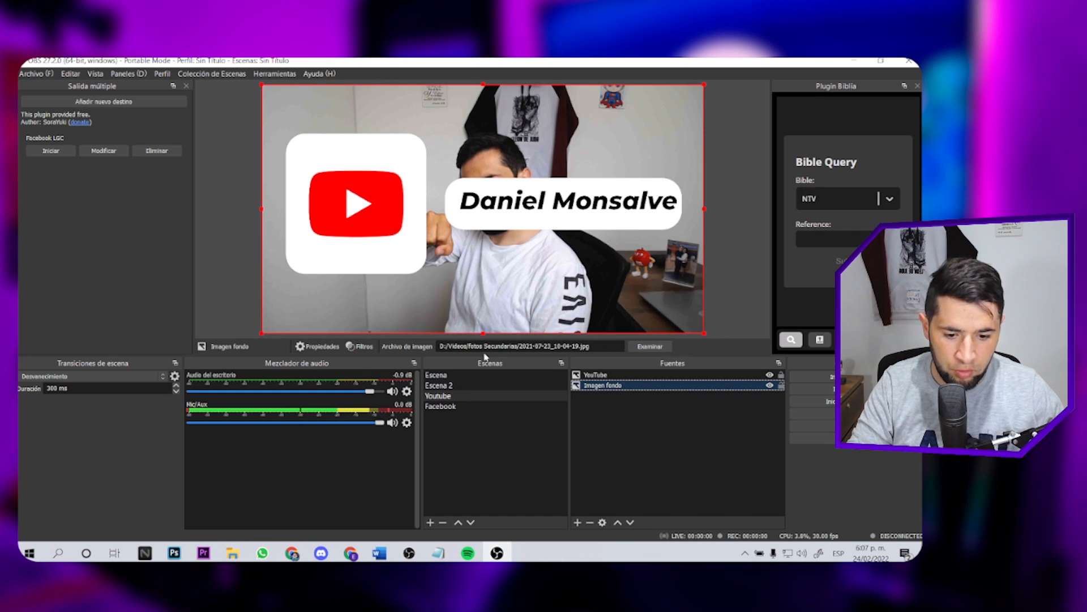
pyautogui.click(475, 405)
pyautogui.rightClick(618, 423)
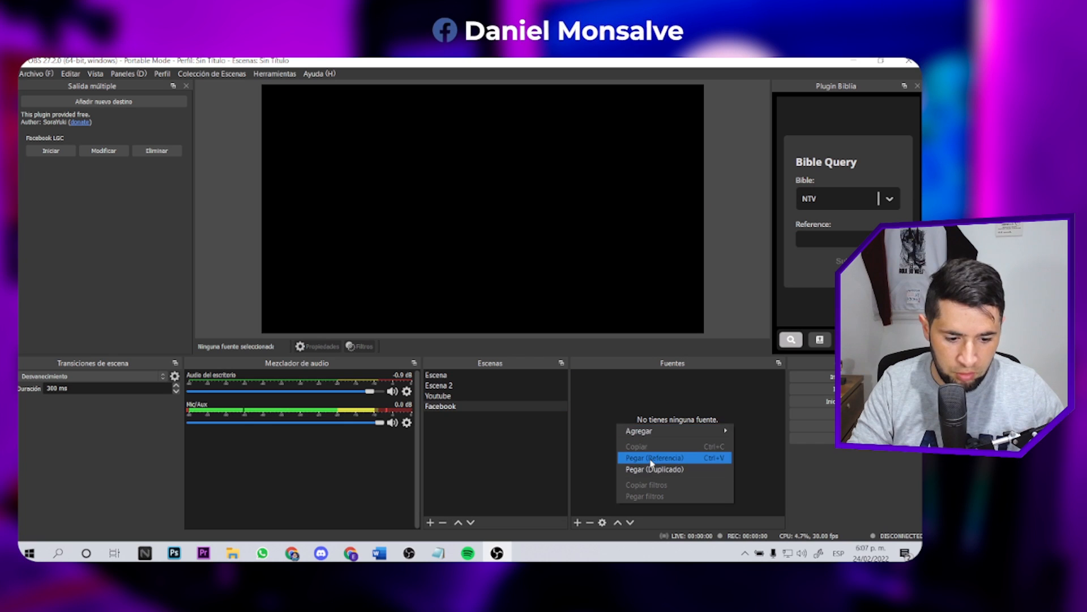
pyautogui.click(650, 458)
# - Add an image source named "FaceBook" to the Facebook scene, using Facebook.png from the Widget DuoDedos folder
pyautogui.click(577, 521)
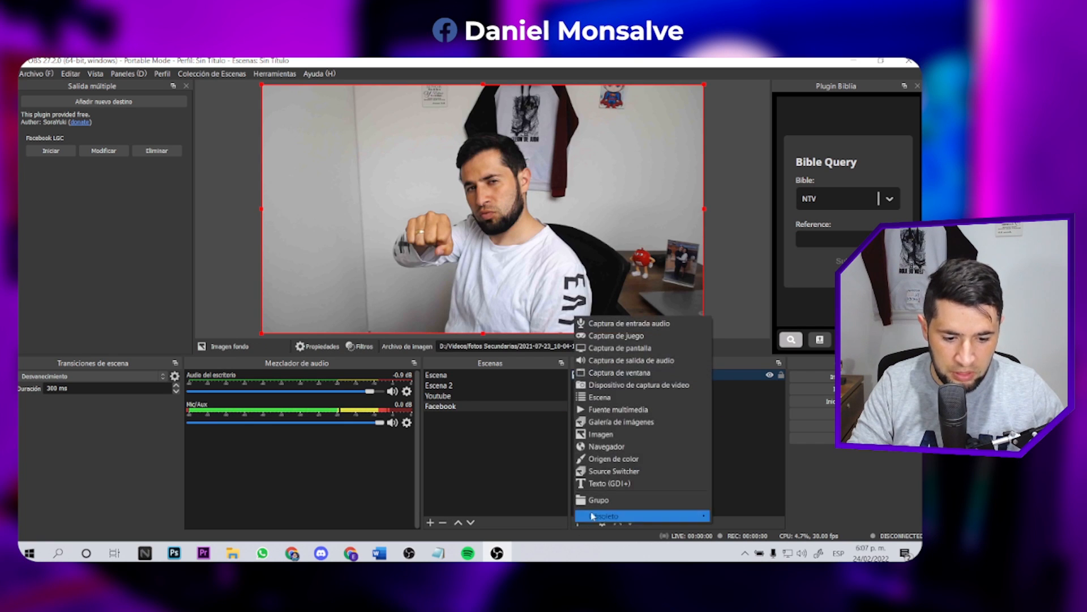
pyautogui.click(612, 435)
pyautogui.write('Facebook')
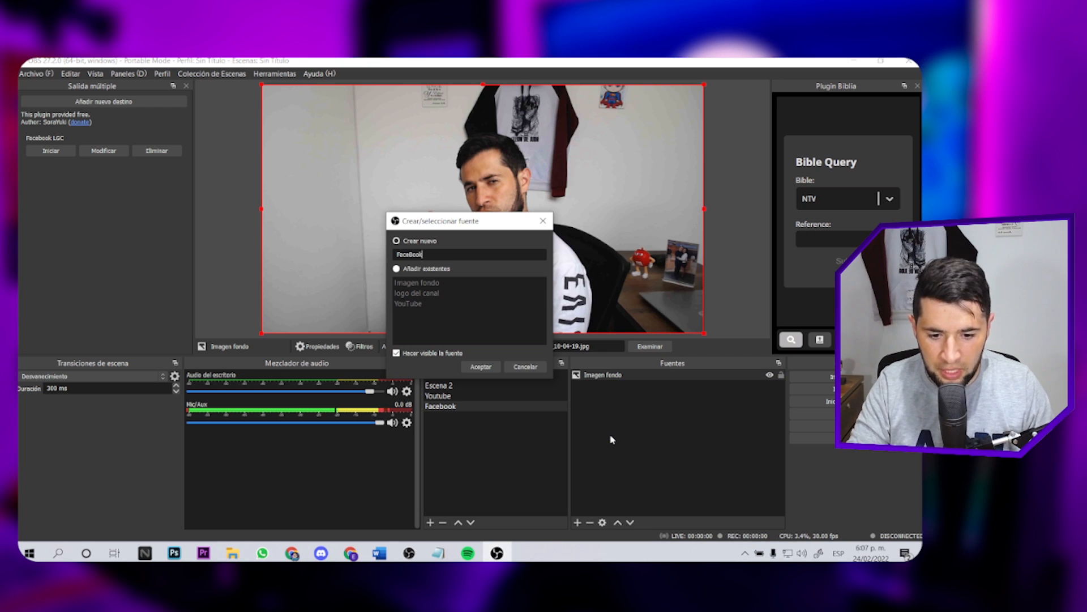
pyautogui.press('Return')
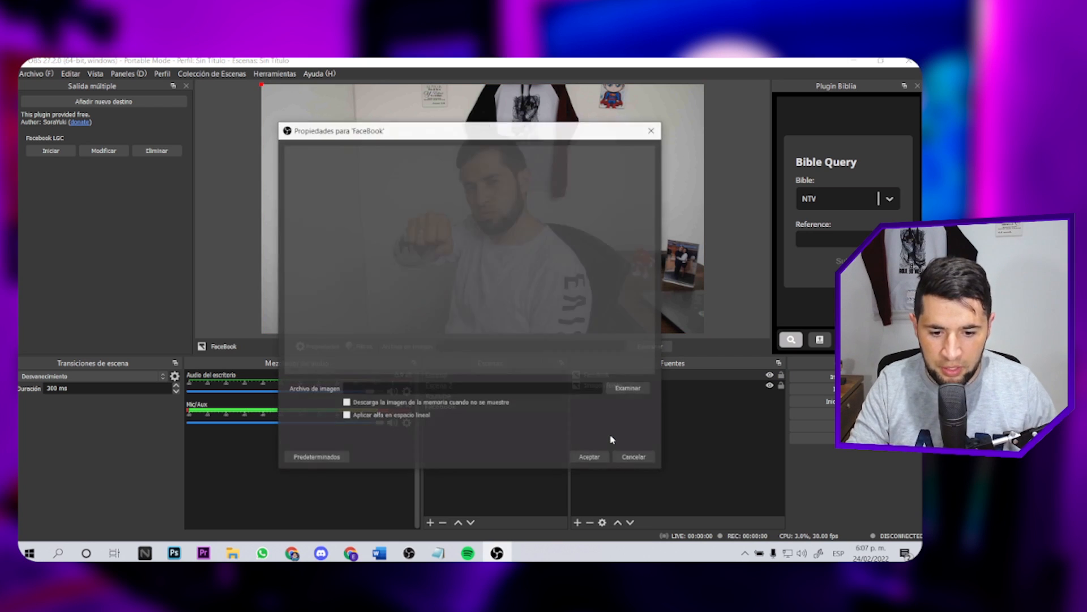
pyautogui.click(634, 390)
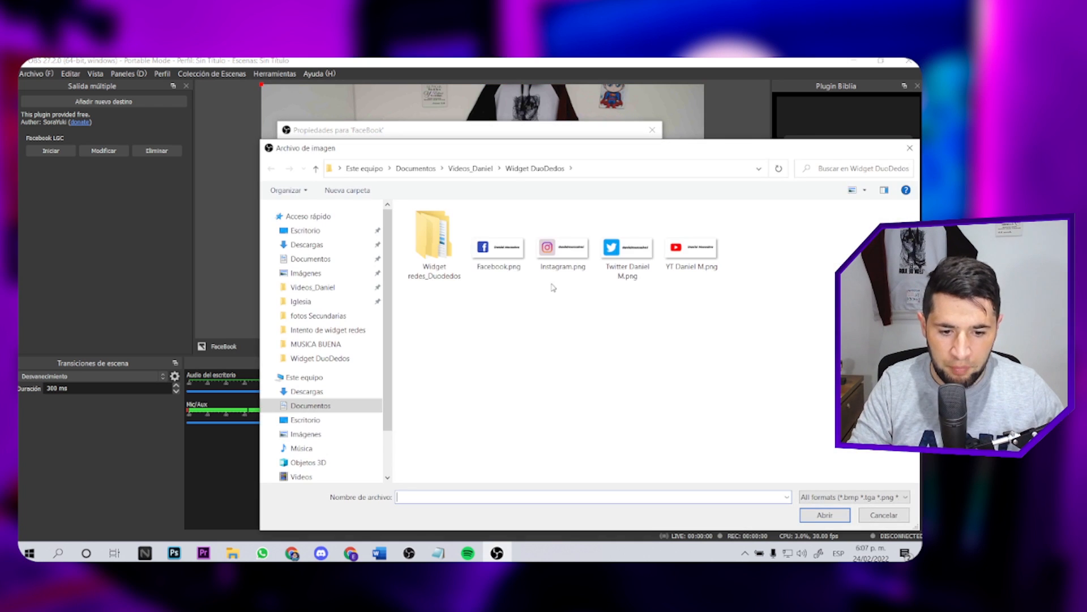
pyautogui.doubleClick(486, 252)
pyautogui.click(589, 458)
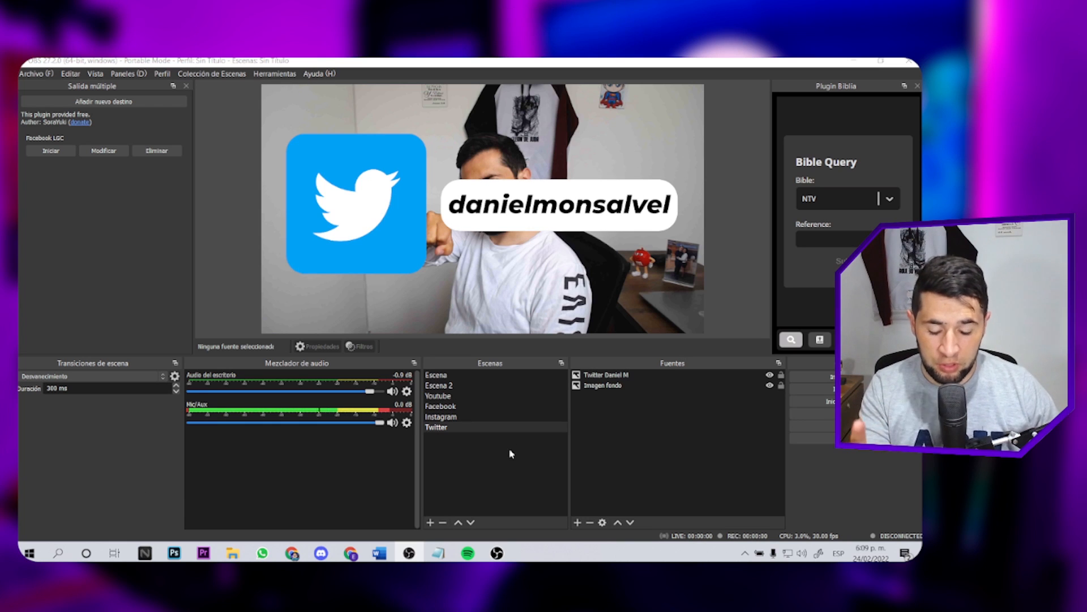
# - Create a new scene named "Redes General"
pyautogui.click(431, 522)
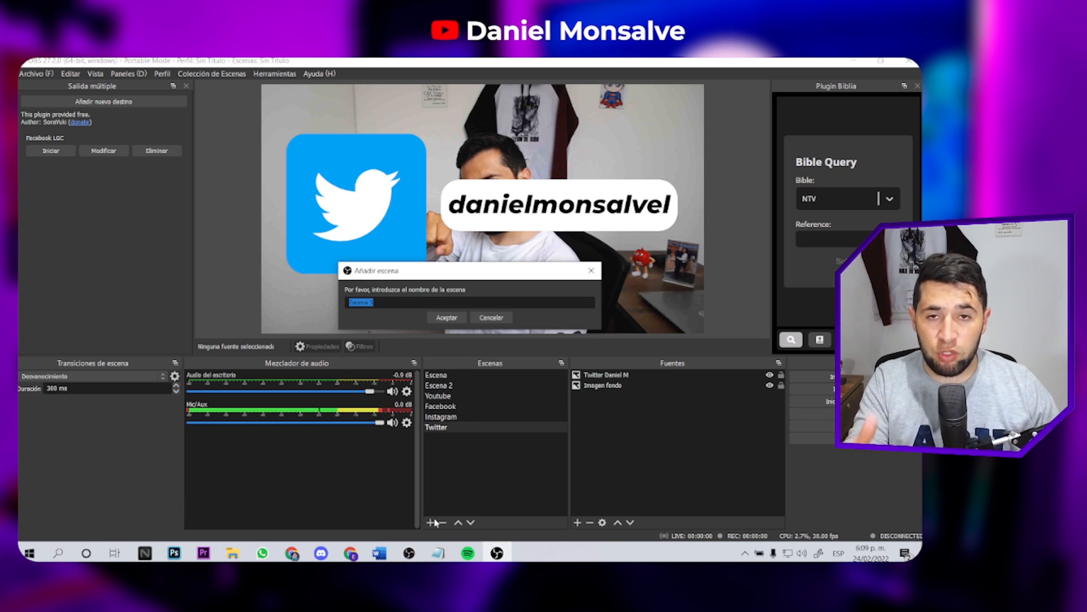
pyautogui.write('R')
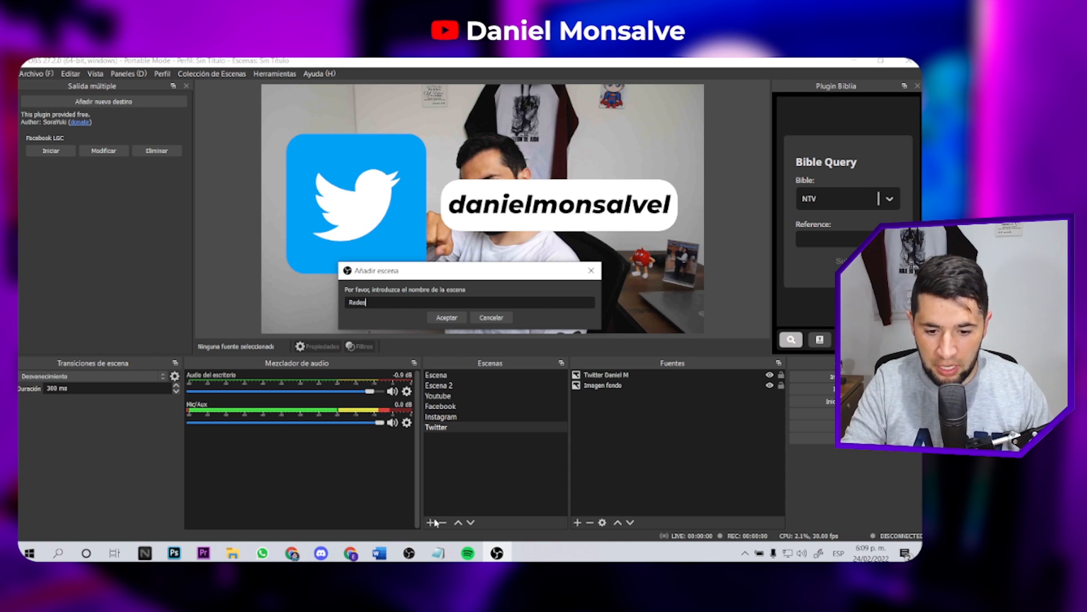
pyautogui.write('edes General')
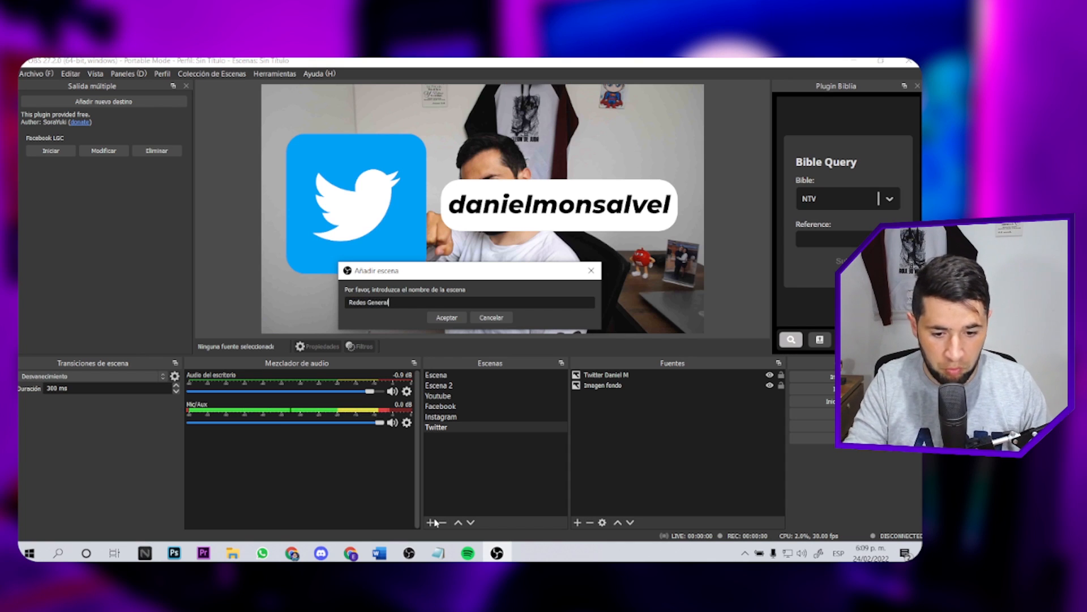
pyautogui.press('Return')
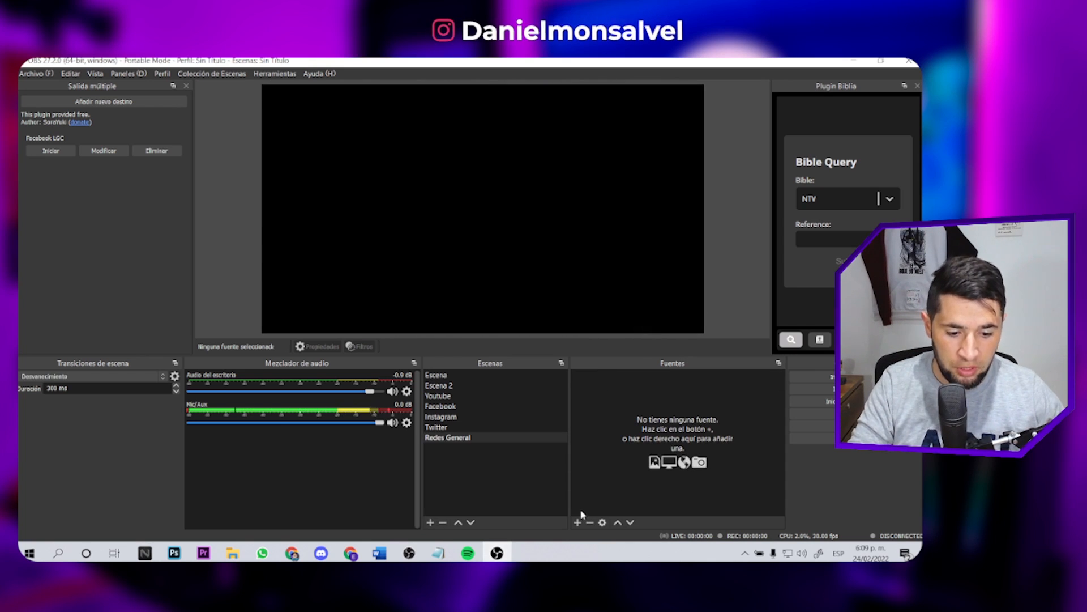
pyautogui.click(583, 523)
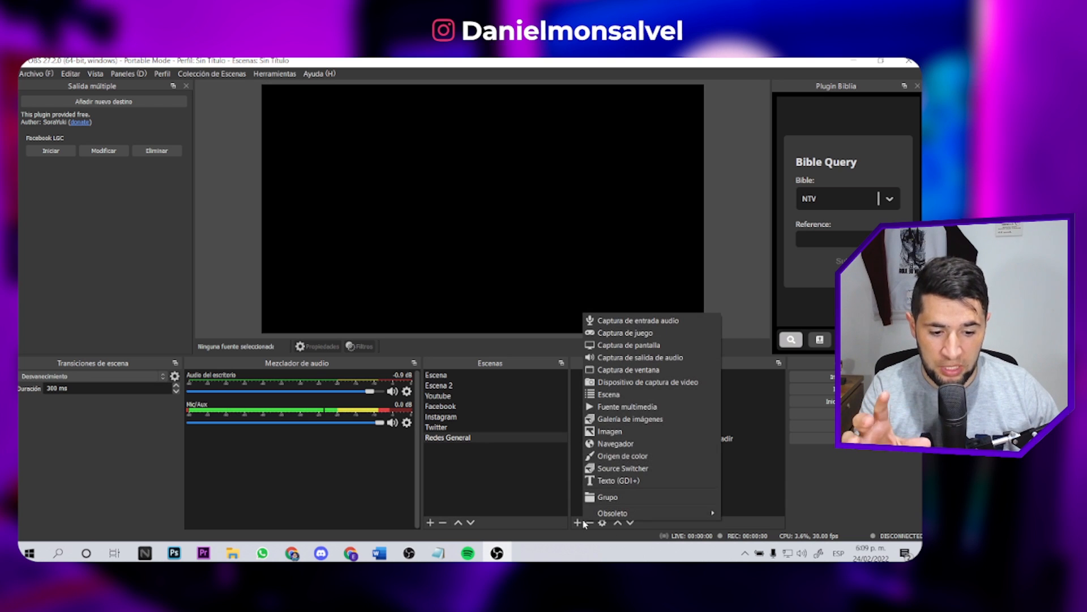
pyautogui.click(454, 490)
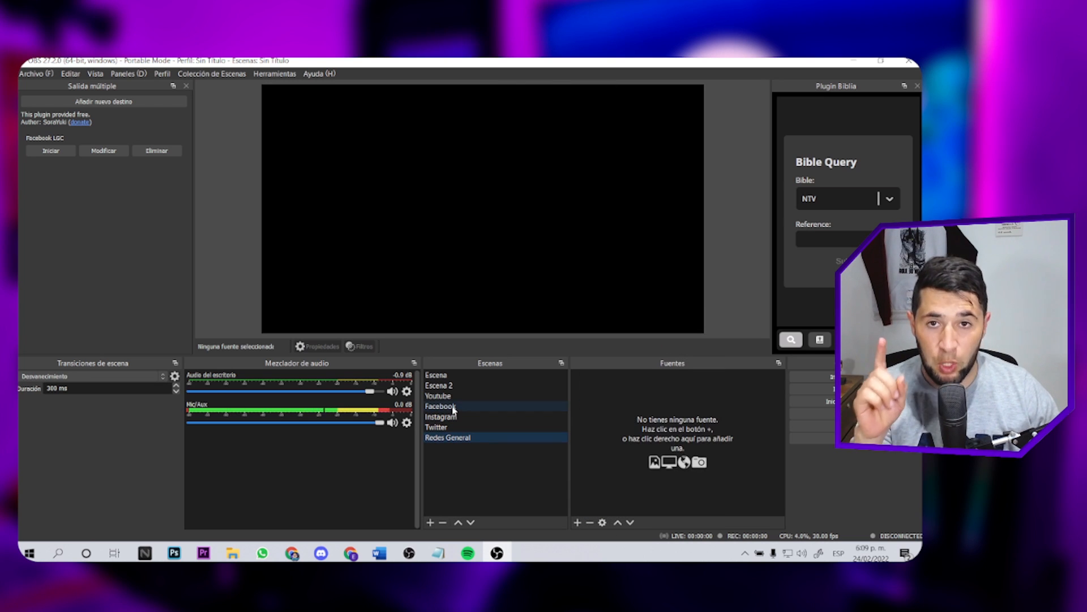
# - Hide the "Imagen fondo" source in the Facebook, Instagram, Twitter and Youtube scenes
pyautogui.click(453, 407)
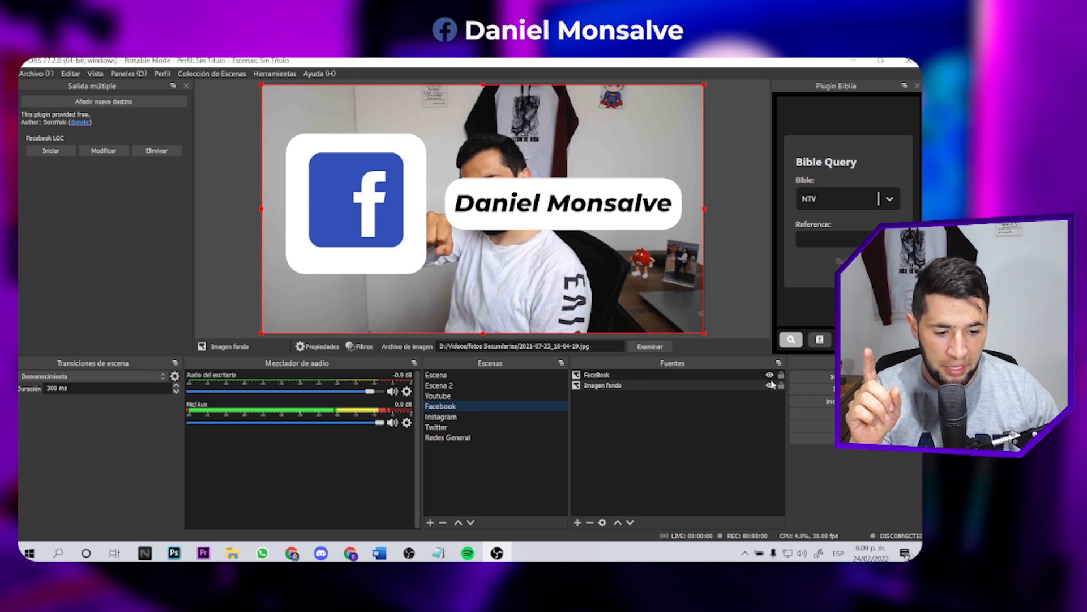
pyautogui.click(770, 385)
pyautogui.click(474, 418)
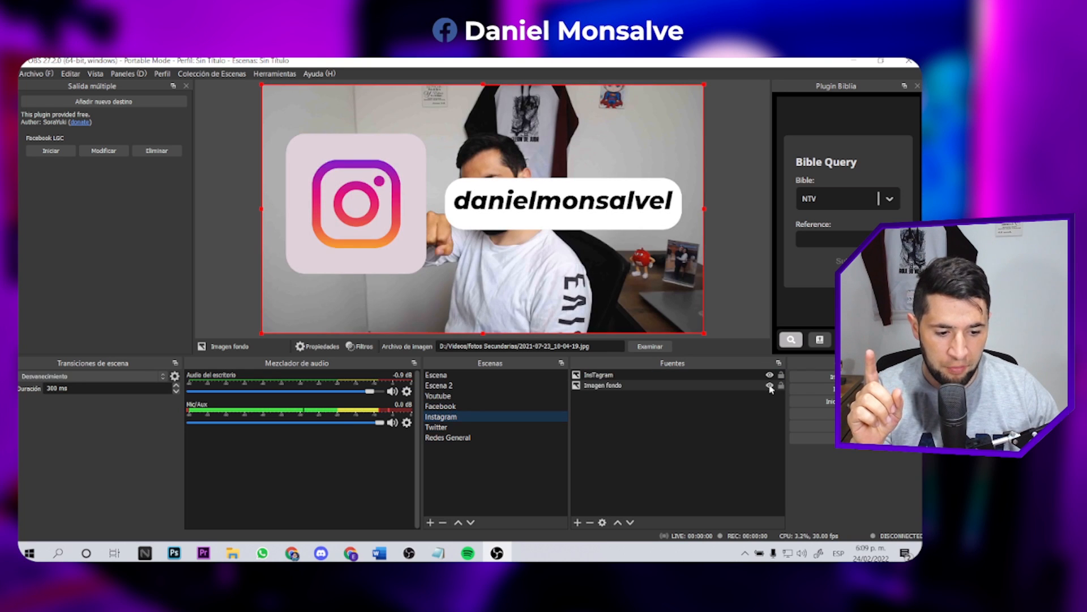
pyautogui.click(558, 426)
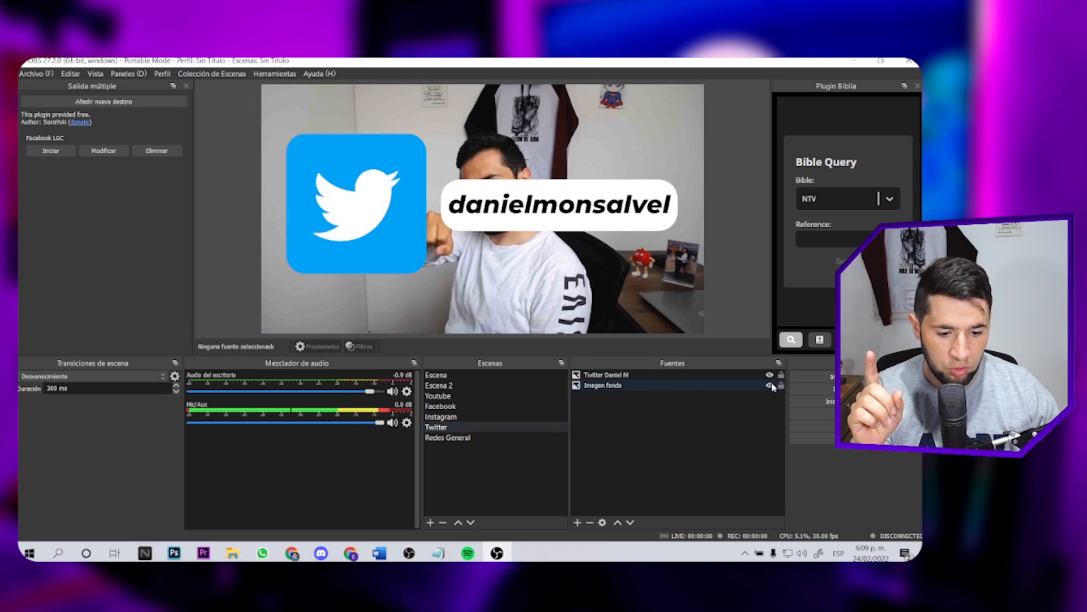
pyautogui.click(770, 385)
pyautogui.click(492, 406)
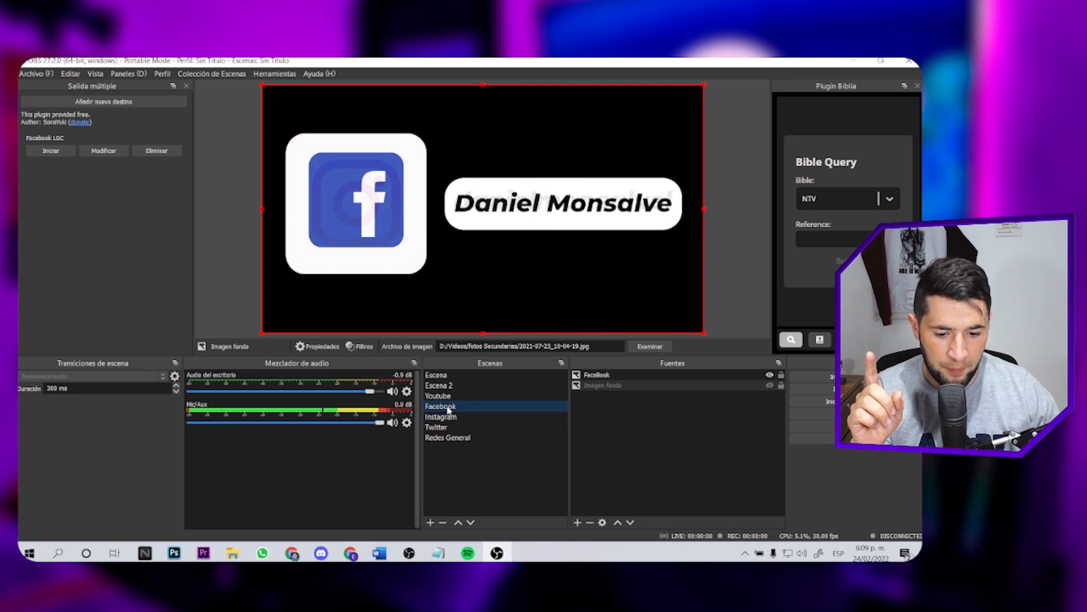
pyautogui.click(493, 396)
pyautogui.click(770, 385)
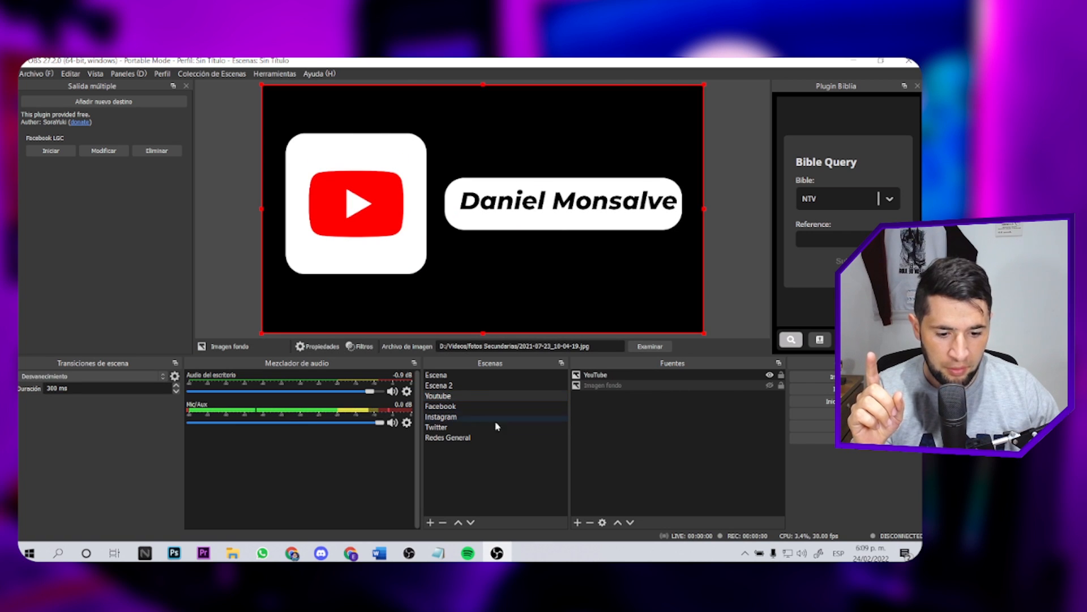
# - Add the existing Youtube and Facebook scenes as scene sources in the Redes General scene
pyautogui.click(482, 437)
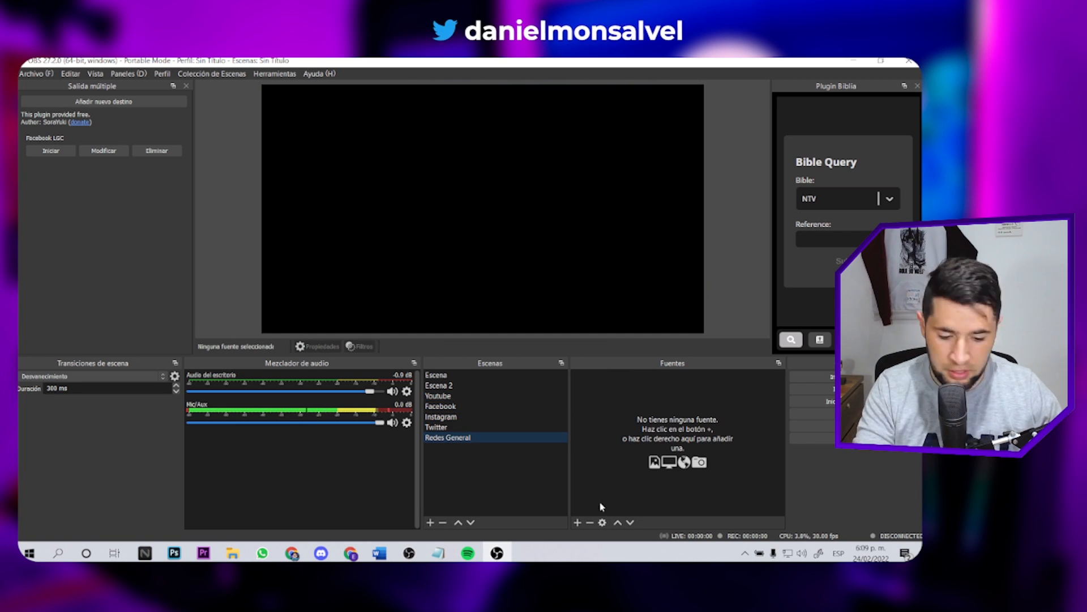
pyautogui.click(577, 521)
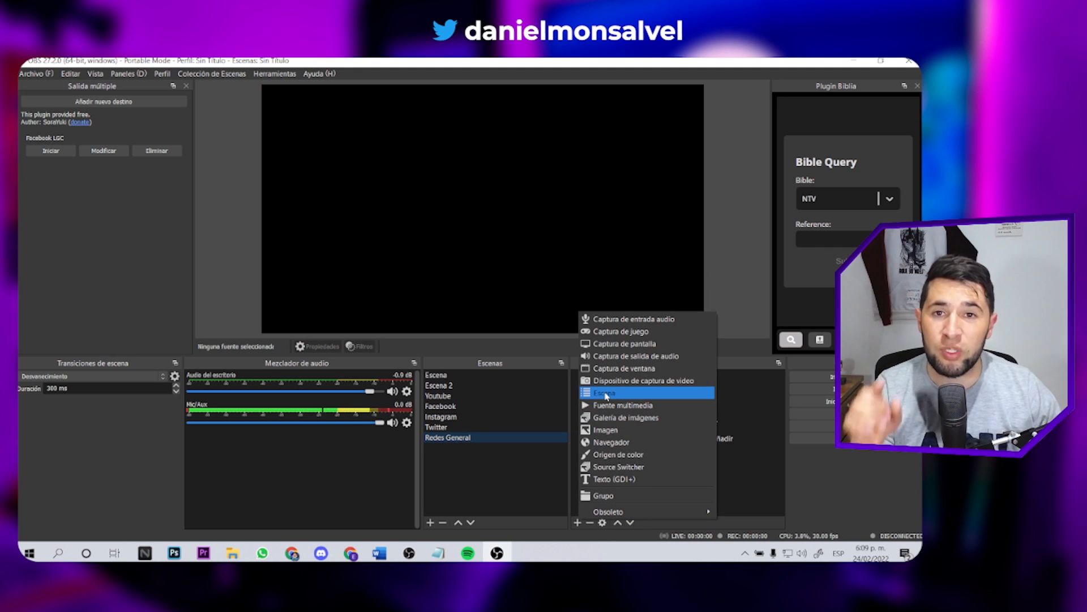
pyautogui.click(605, 394)
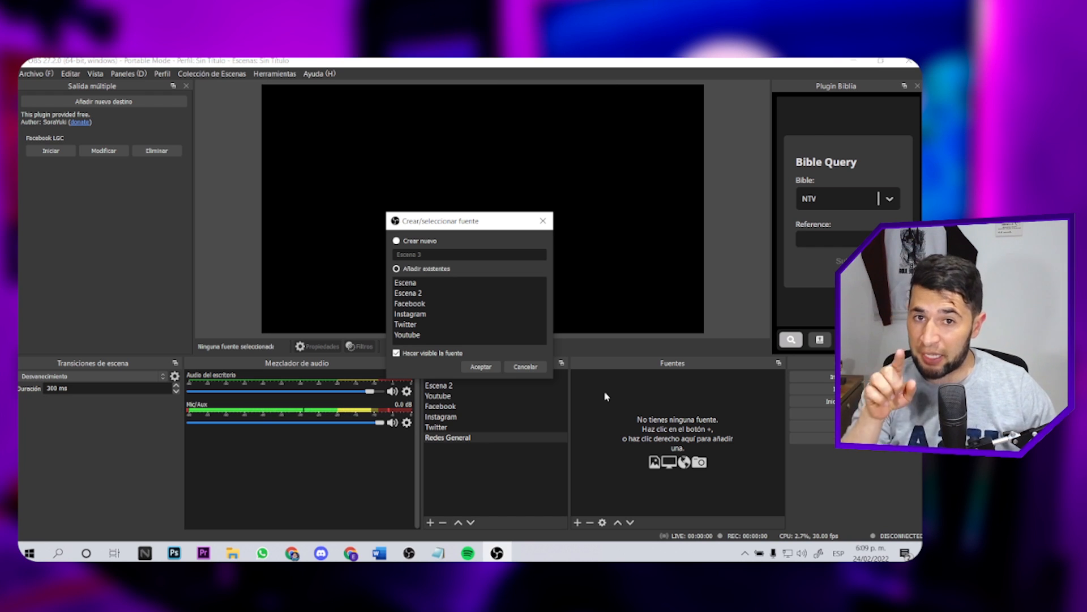
pyautogui.click(478, 368)
pyautogui.click(577, 523)
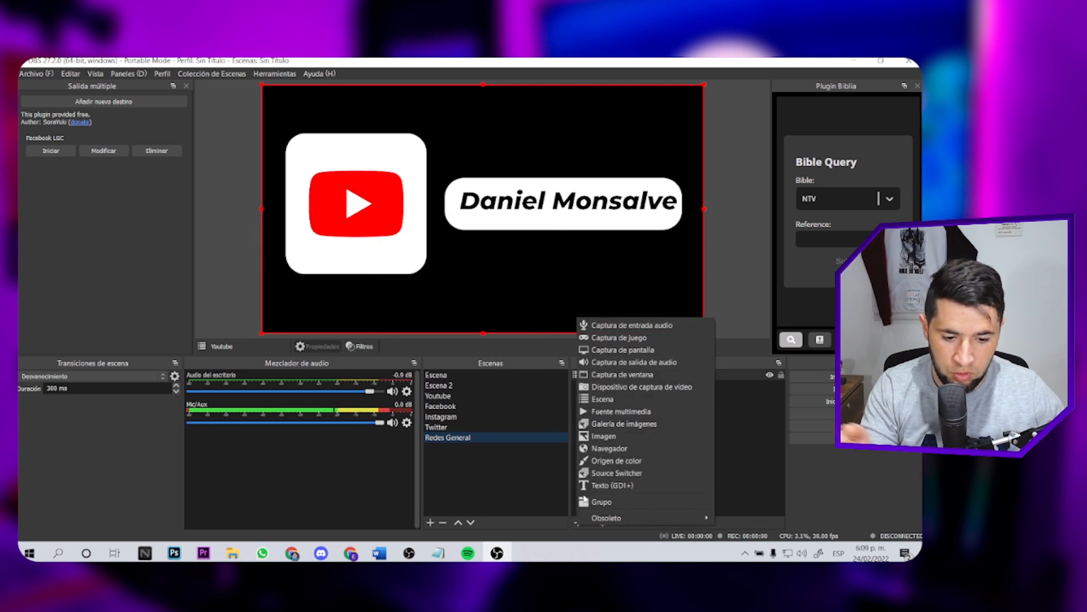
pyautogui.click(604, 404)
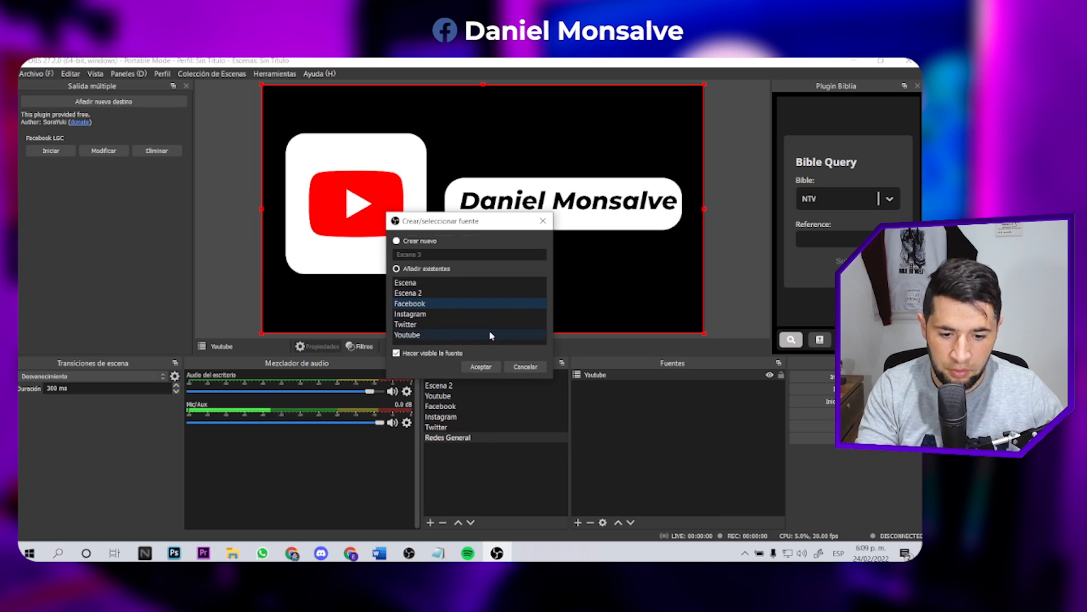
pyautogui.click(480, 367)
pyautogui.press('Up')
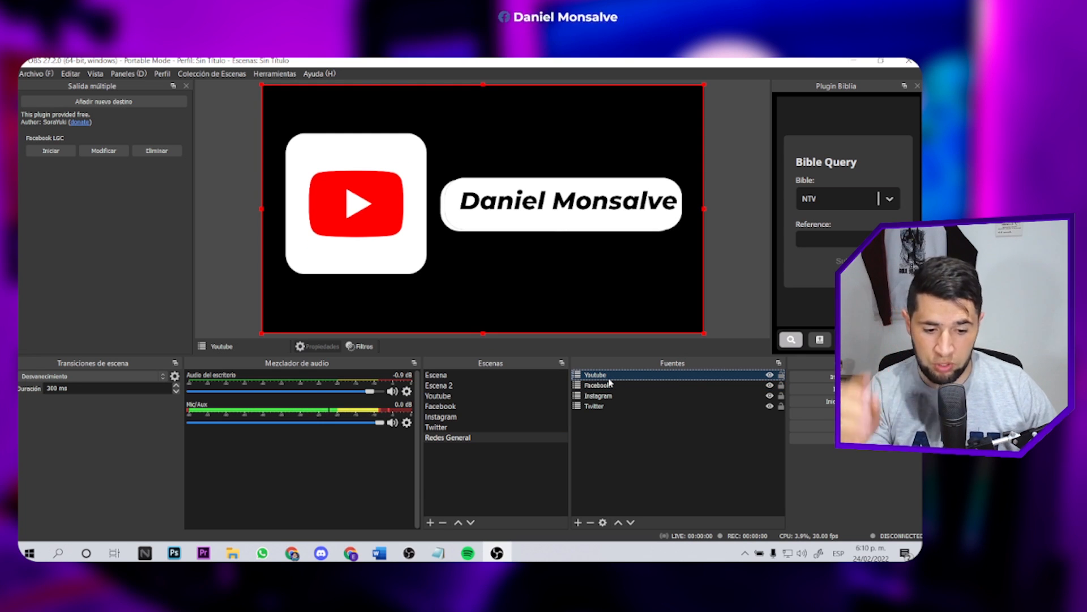
# - Add a Source Switcher source to the Redes General scene and move its properties window clear of the source list
pyautogui.click(578, 523)
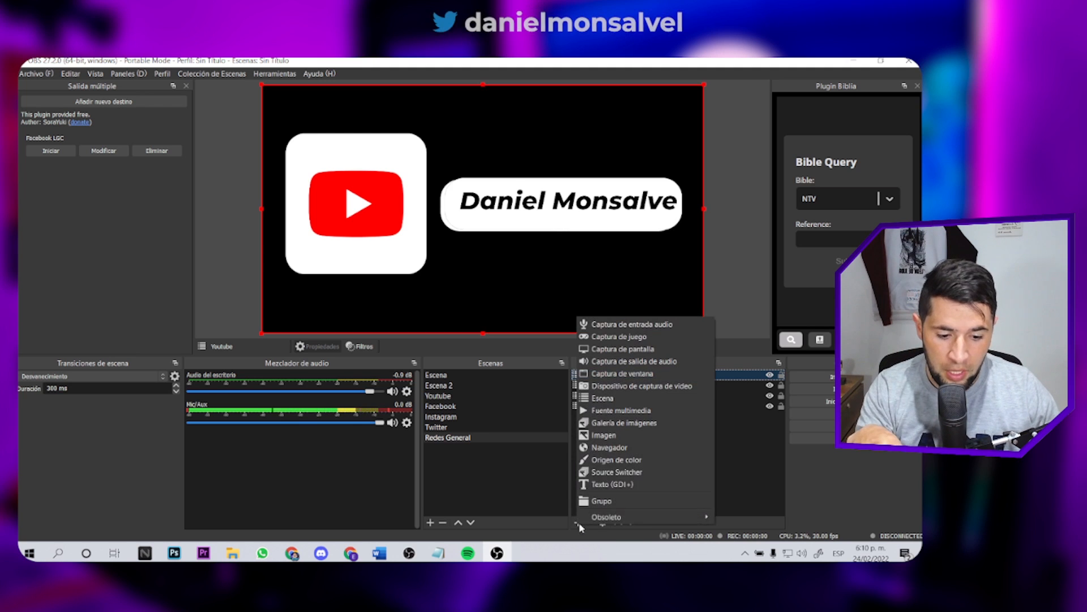
pyautogui.click(617, 474)
pyautogui.press('Return')
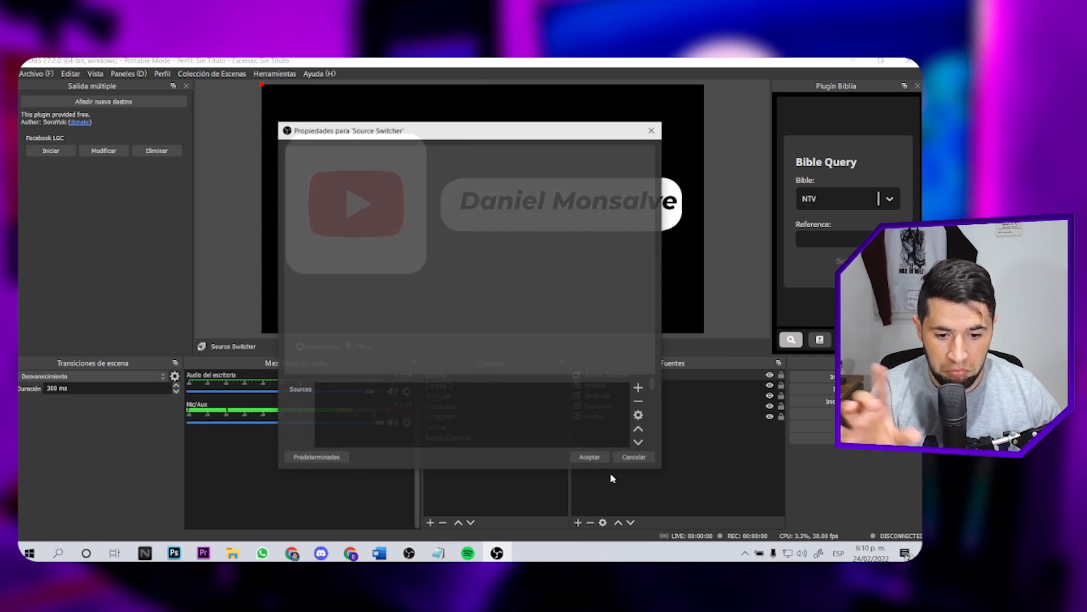
pyautogui.moveTo(425, 135); pyautogui.dragTo(223, 119)
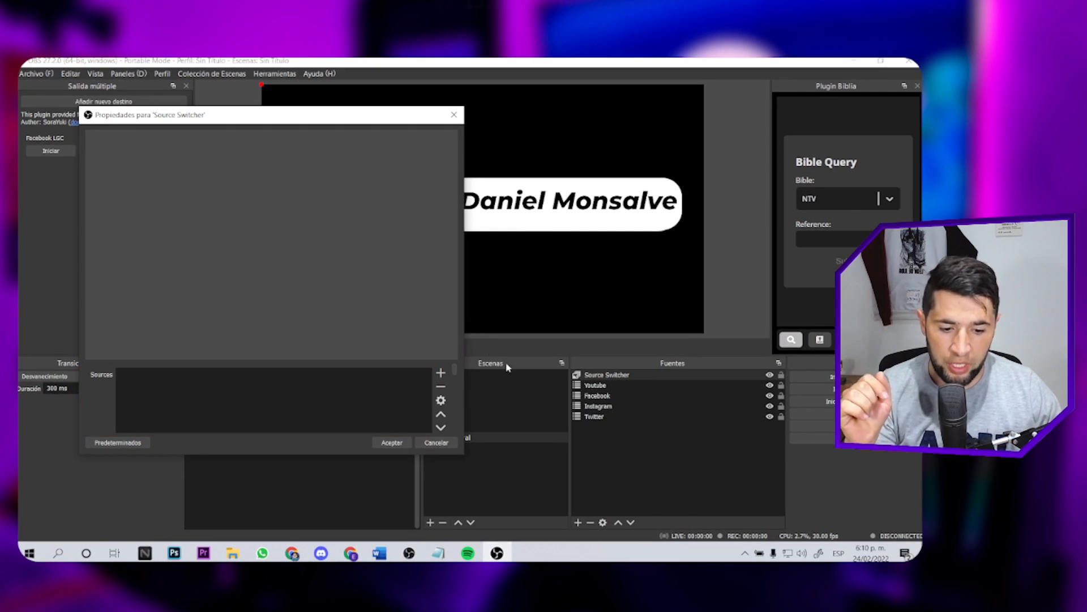
# - Copy the Youtube source's exact name and add "Youtube" as an entry in the Source Switcher's sources
pyautogui.rightClick(598, 387)
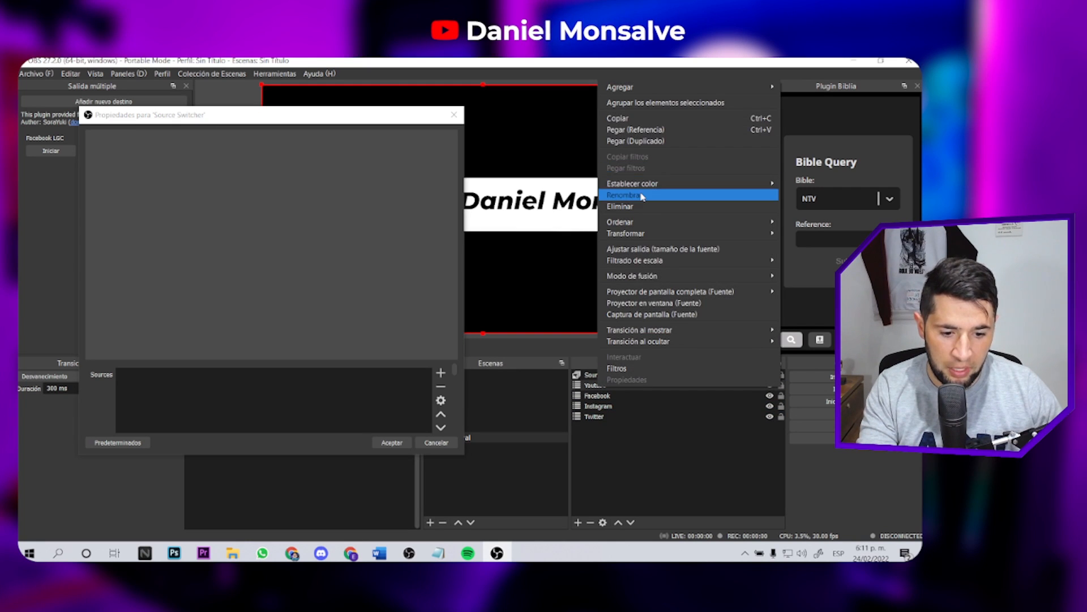
pyautogui.click(640, 196)
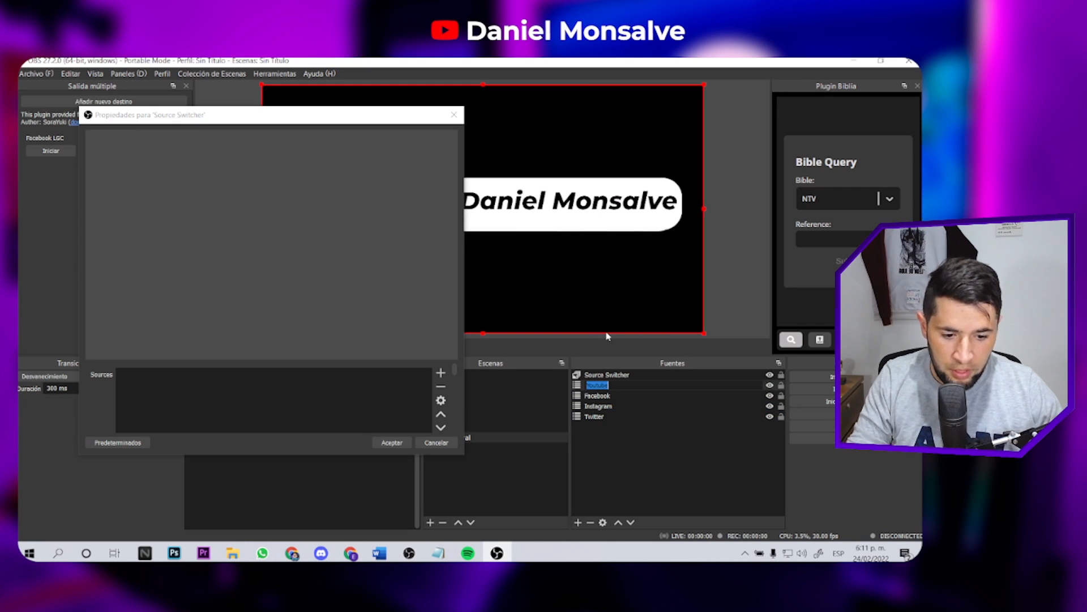
pyautogui.click(441, 373)
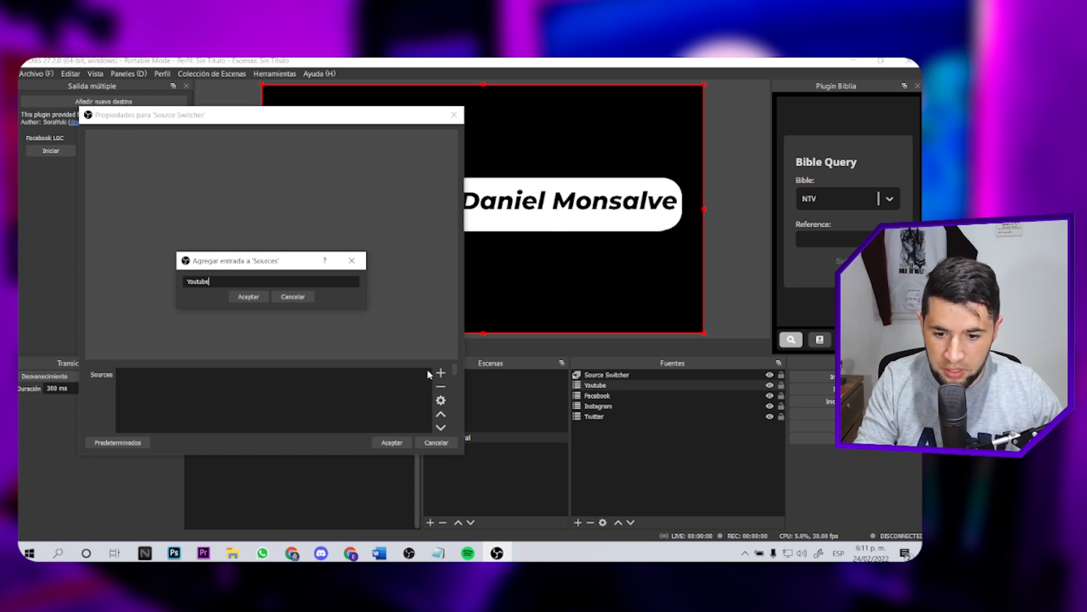
pyautogui.click(247, 296)
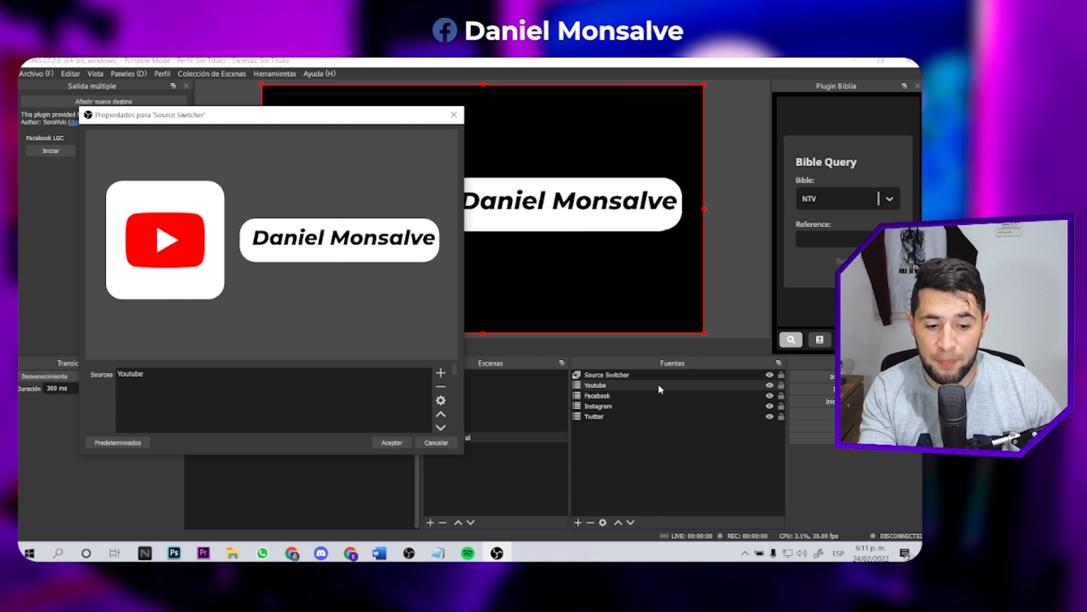
# - Copy the Facebook source's exact name and add "Facebook" as an entry in the Source Switcher's sources
pyautogui.rightClick(609, 400)
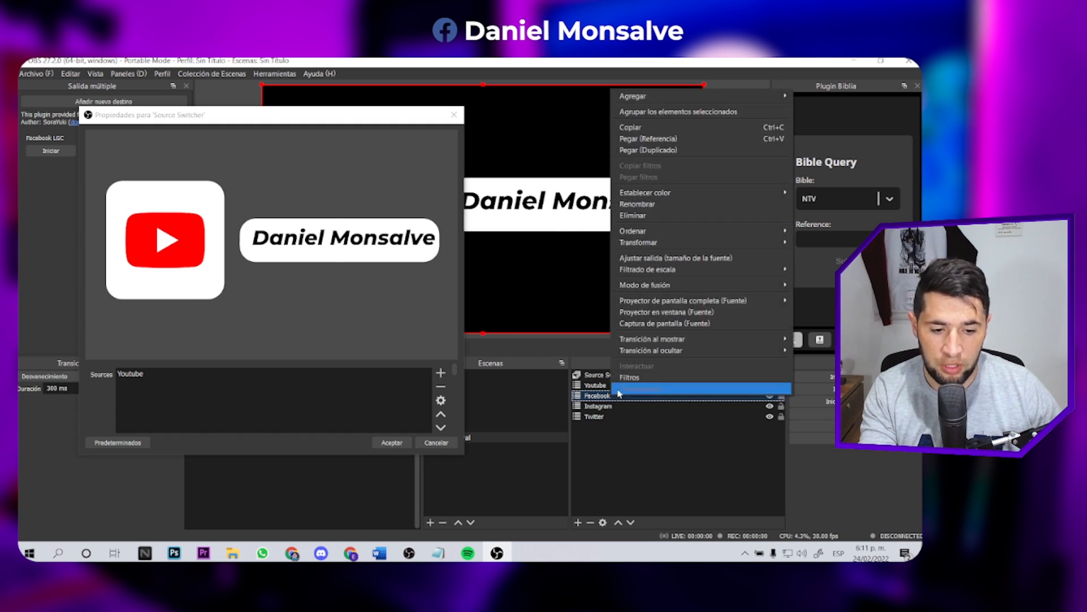
pyautogui.click(651, 218)
pyautogui.click(440, 372)
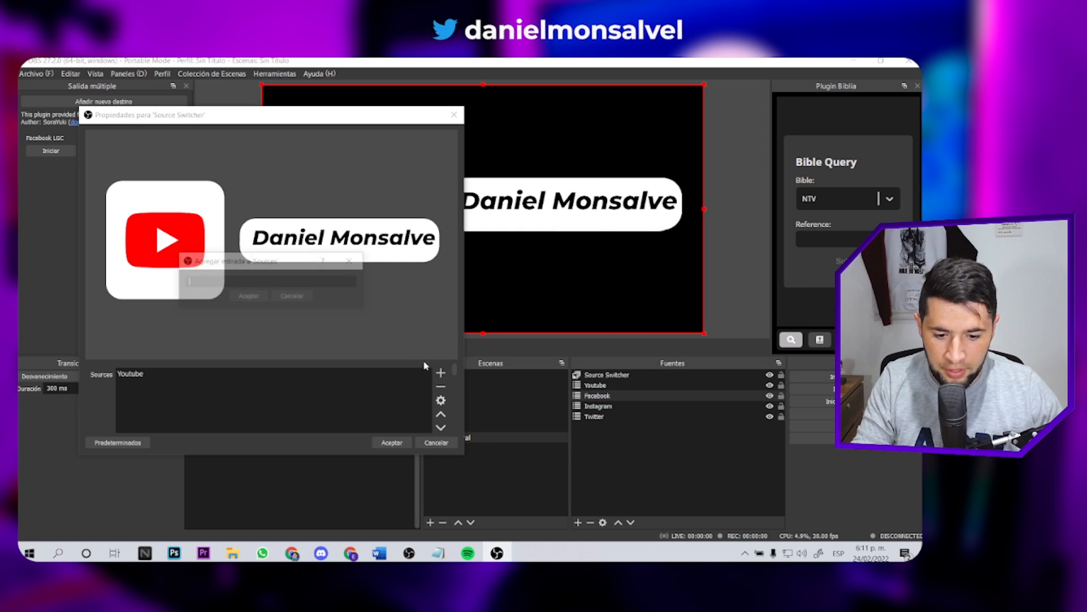
pyautogui.press('Return')
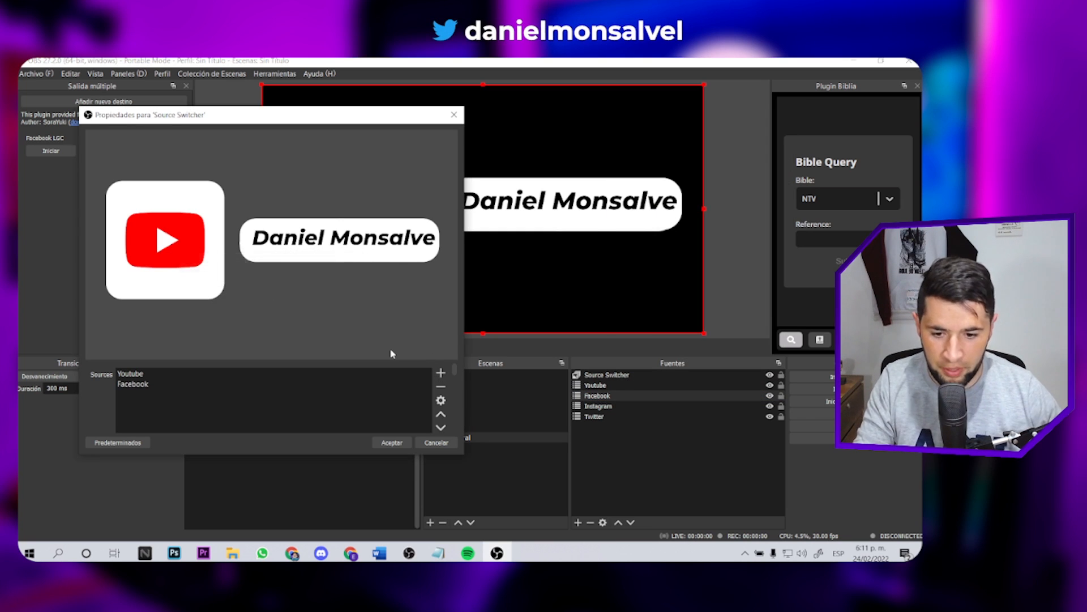
# - Copy the exact names of the remaining sources and add "Instagram" and "Twitter" to the Source Switcher's sources
pyautogui.rightClick(611, 406)
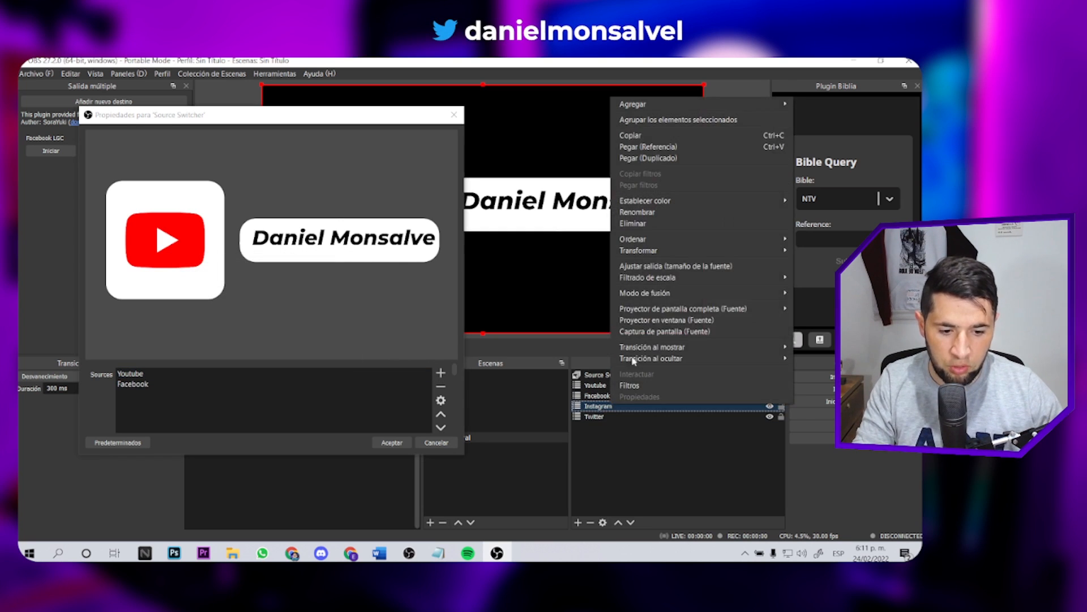
pyautogui.click(643, 213)
pyautogui.hotkey('ctrl', 'c')
pyautogui.click(441, 374)
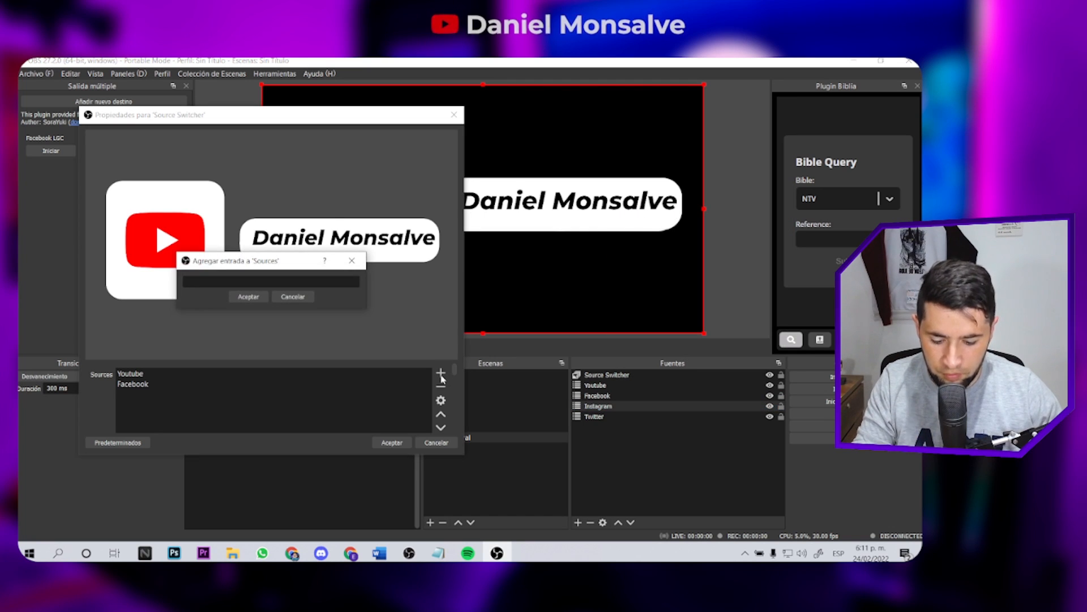
pyautogui.hotkey('ctrl', 'v')
pyautogui.press('Return')
pyautogui.rightClick(594, 416)
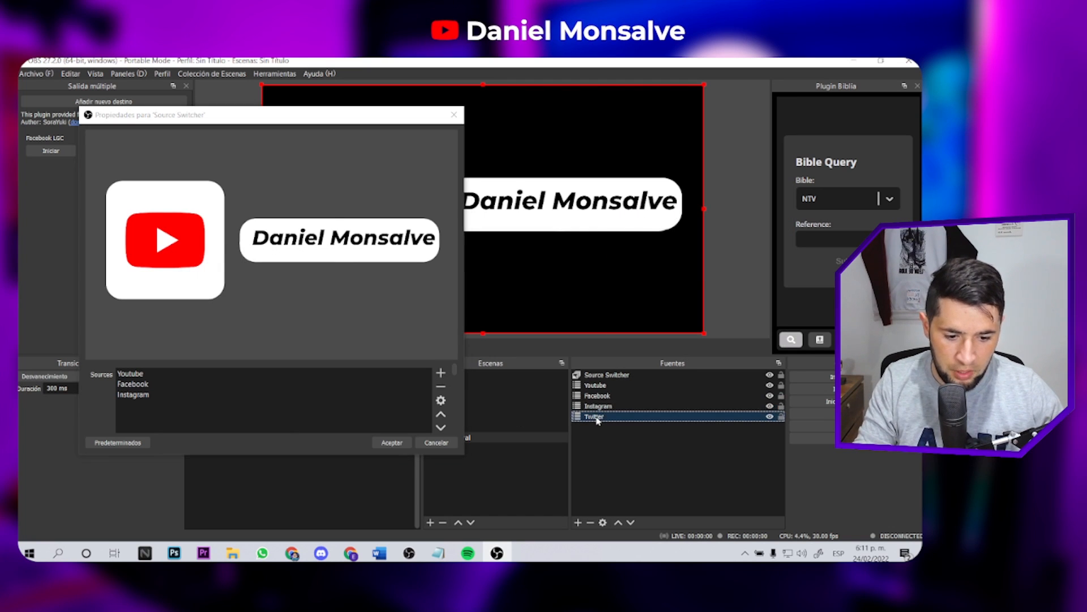
pyautogui.click(636, 226)
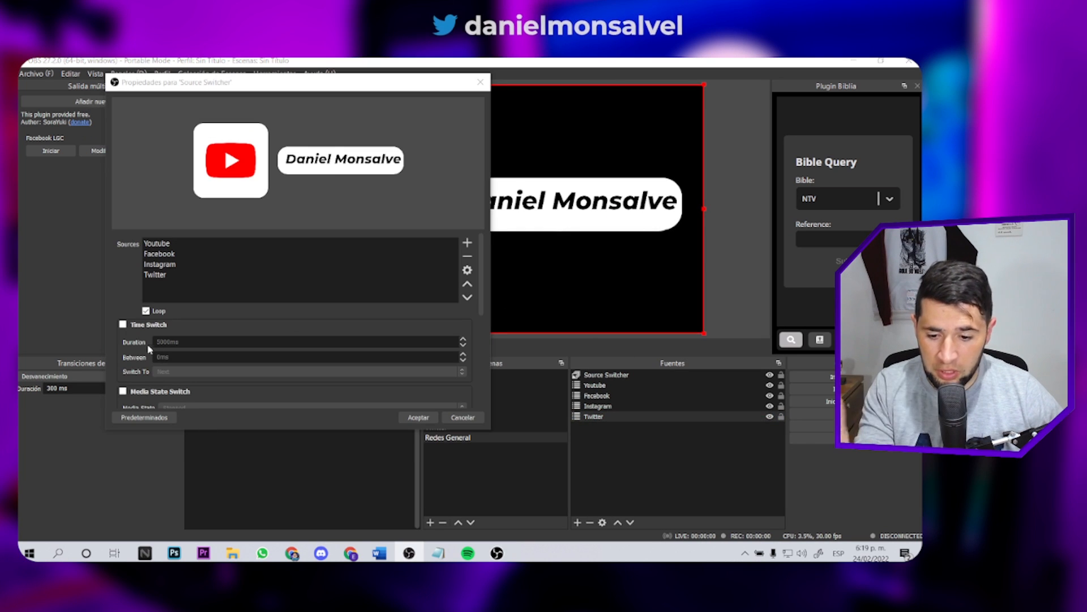
# - Enable Time Switch in the Source Switcher so the listed sources alternate automatically
pyautogui.click(123, 324)
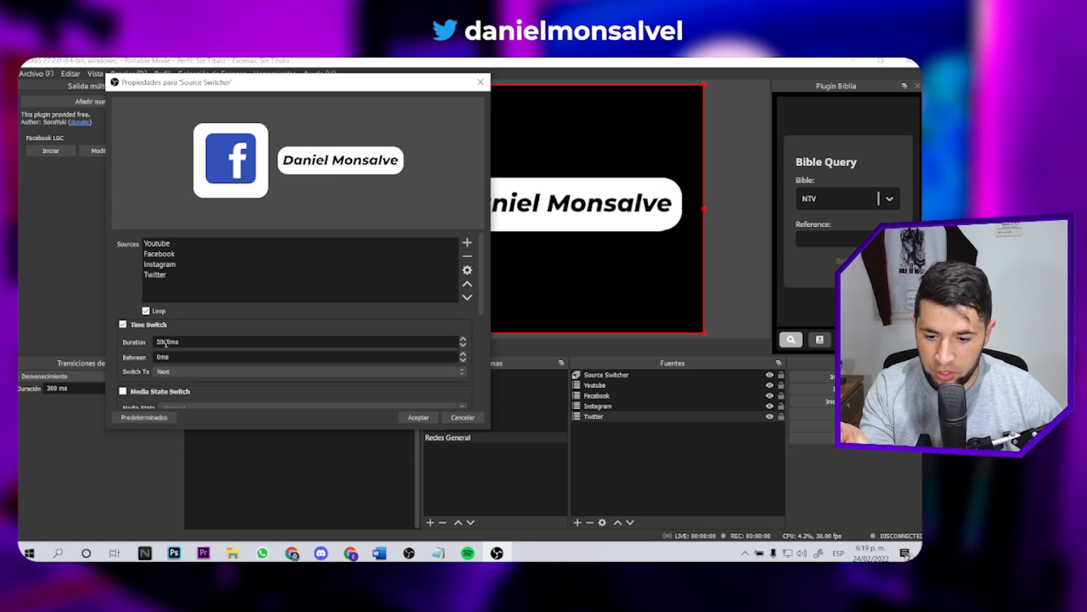
pyautogui.moveTo(170, 343); pyautogui.dragTo(156, 343)
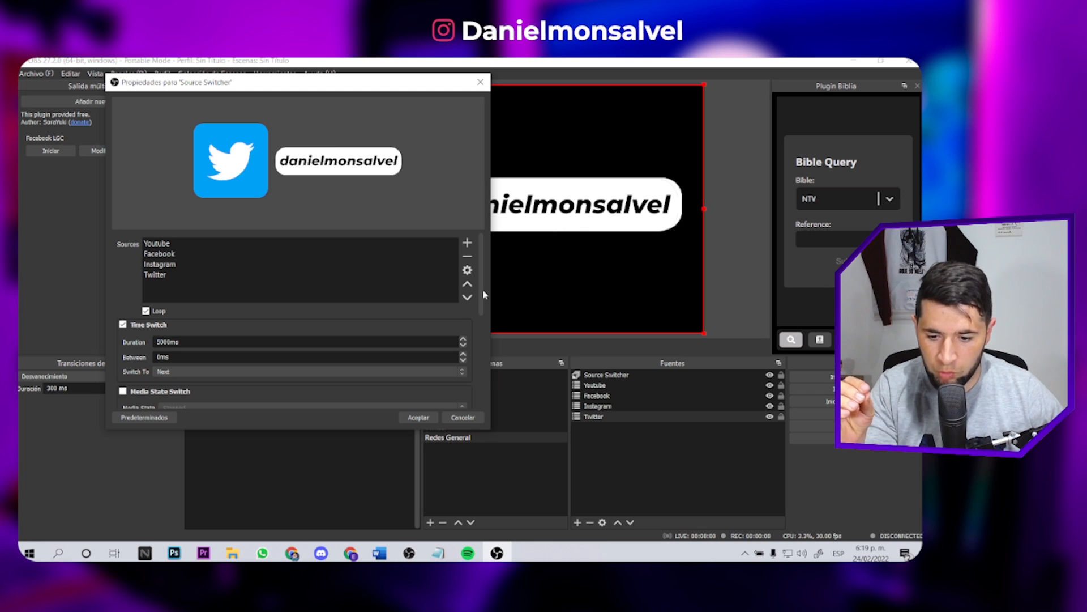
# - Try the Desvanecimiento and Corte types for the Source Switcher's transition
pyautogui.moveTo(483, 290); pyautogui.dragTo(483, 379)
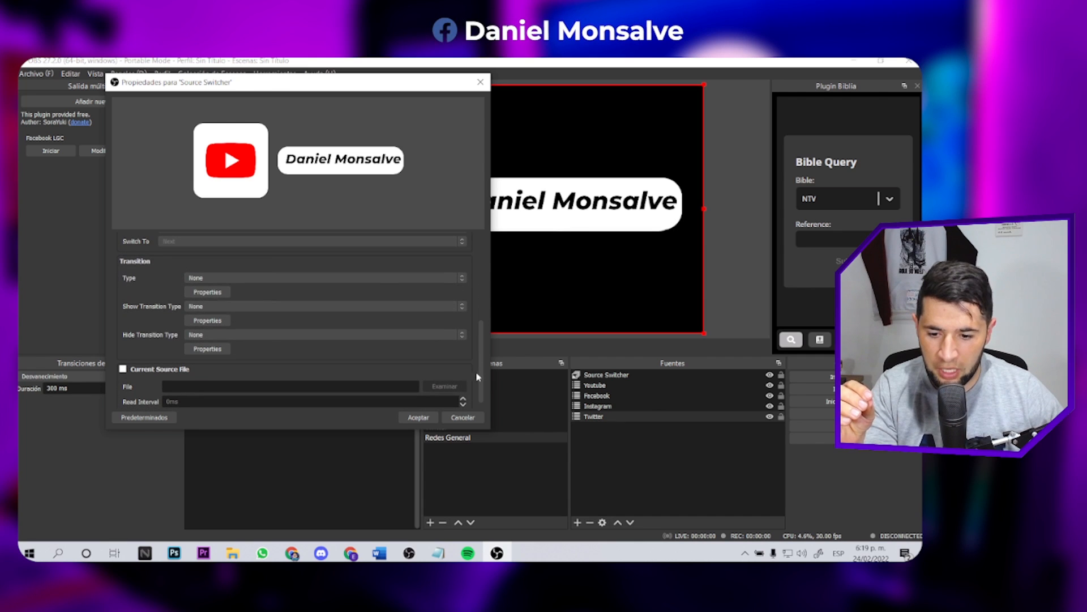
pyautogui.click(391, 278)
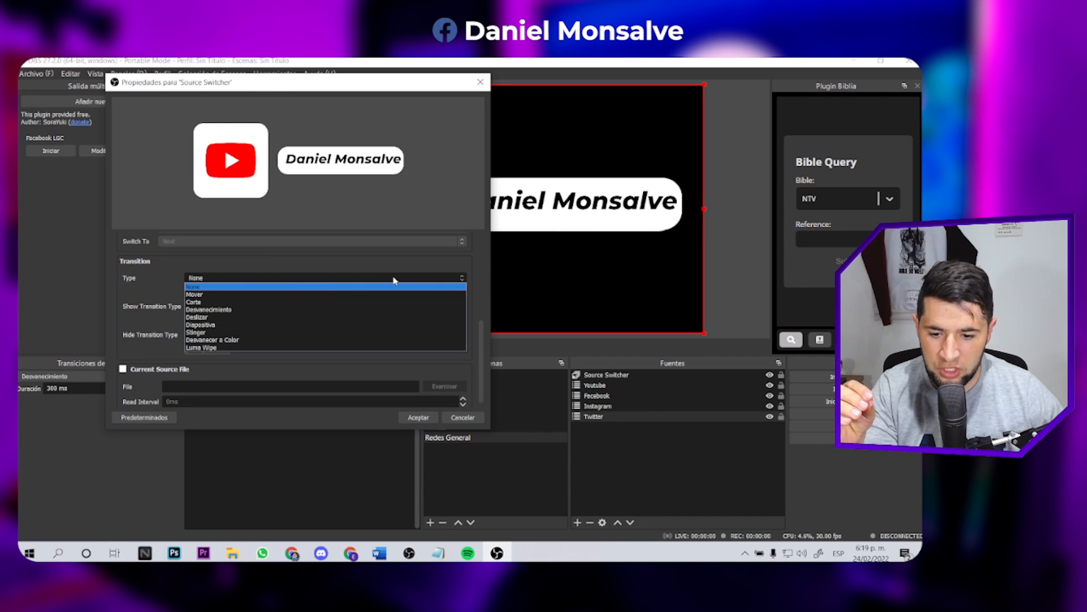
pyautogui.click(205, 310)
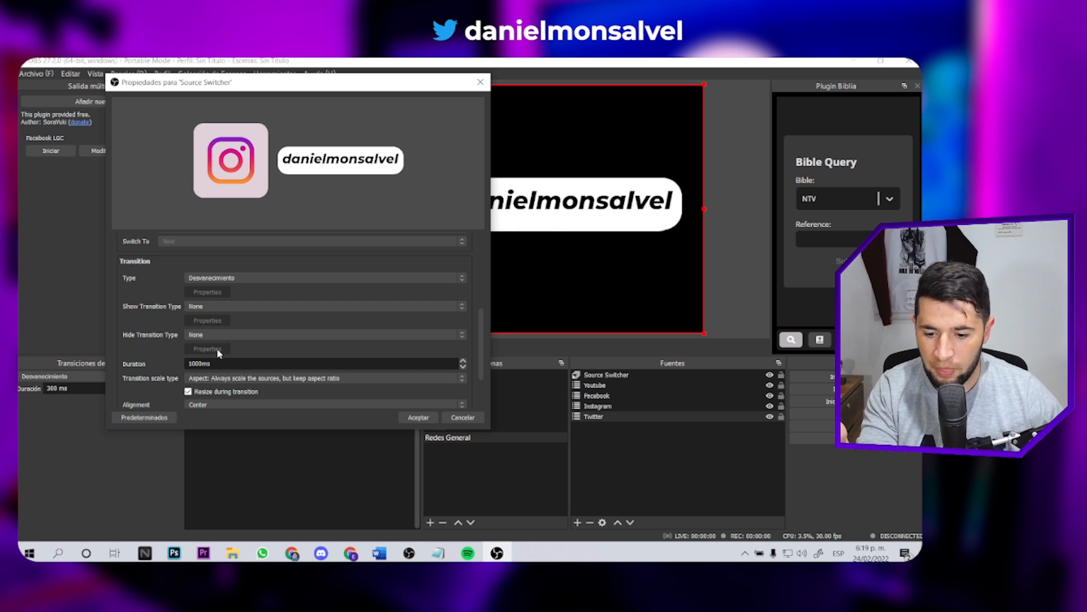
pyautogui.click(224, 278)
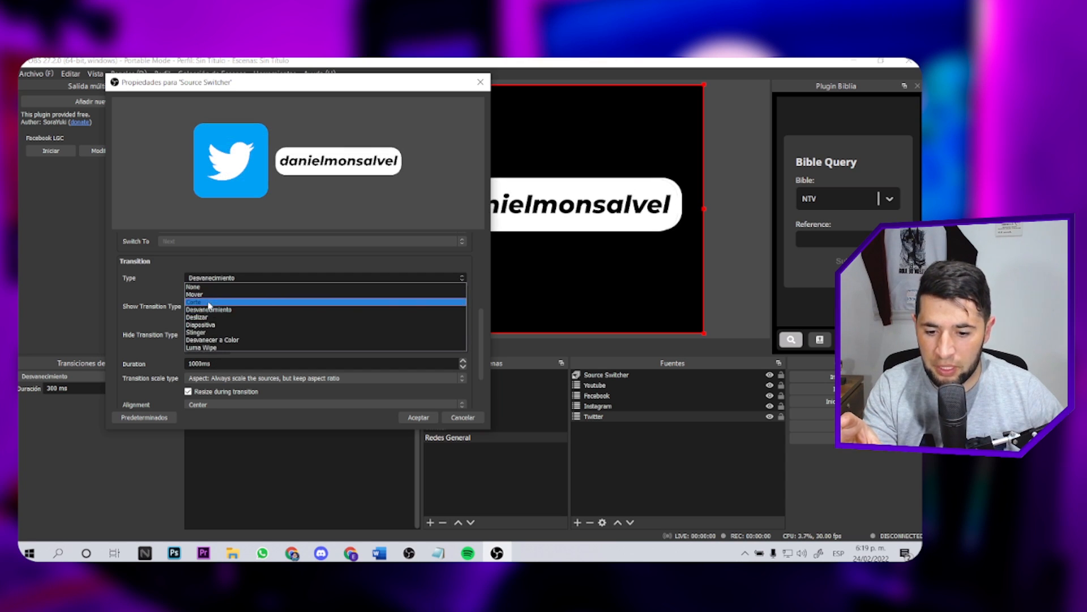
pyautogui.click(209, 302)
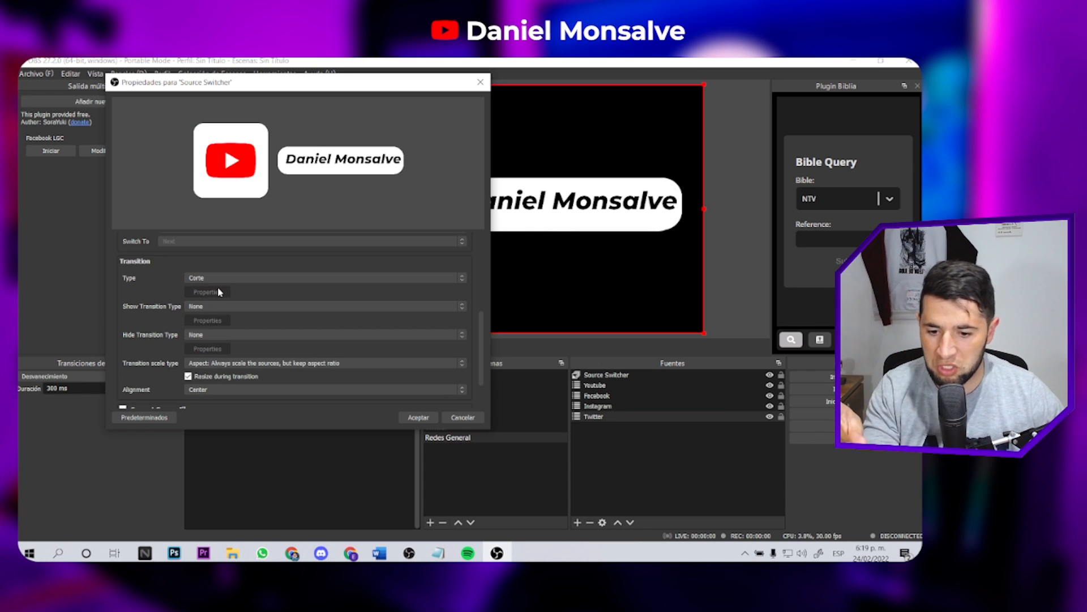
# - Set the Source Switcher's transition type to Deslizar and its alignment to Bottom Right
pyautogui.click(221, 278)
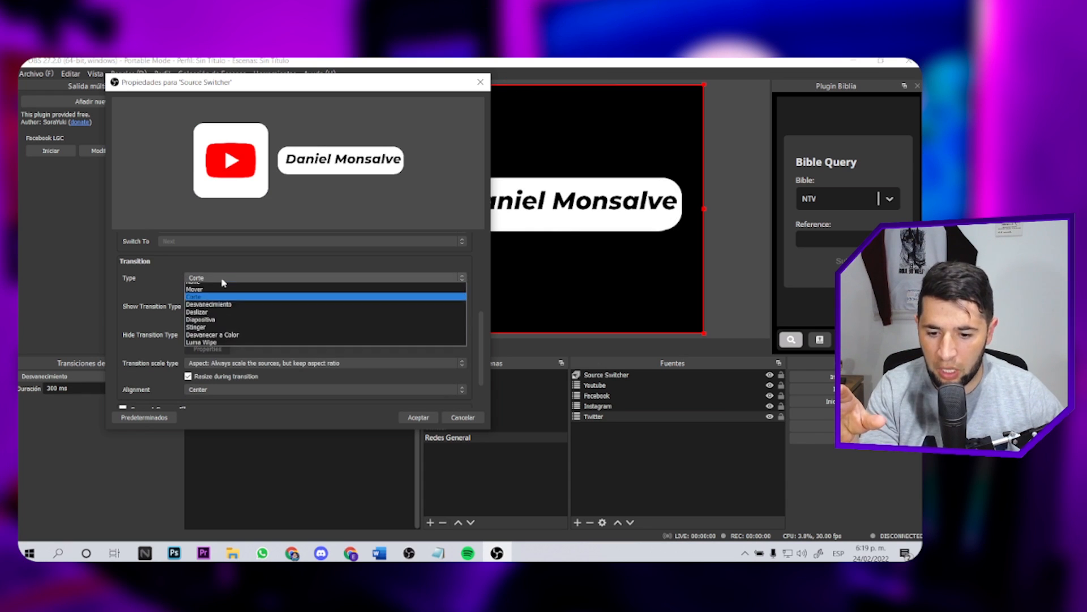
pyautogui.click(212, 318)
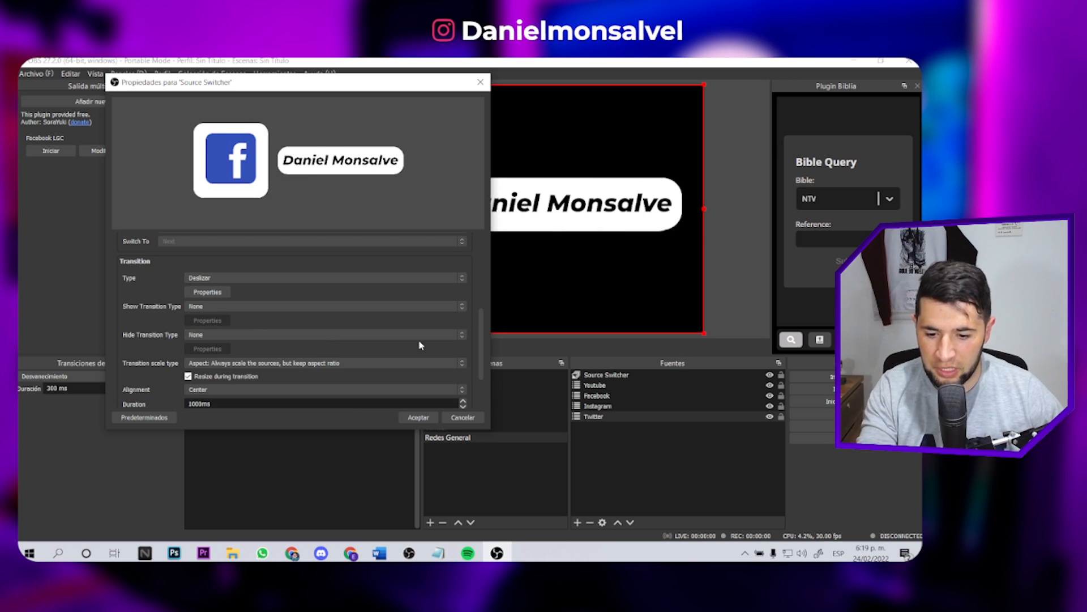
pyautogui.scroll(-1, 484, 349)
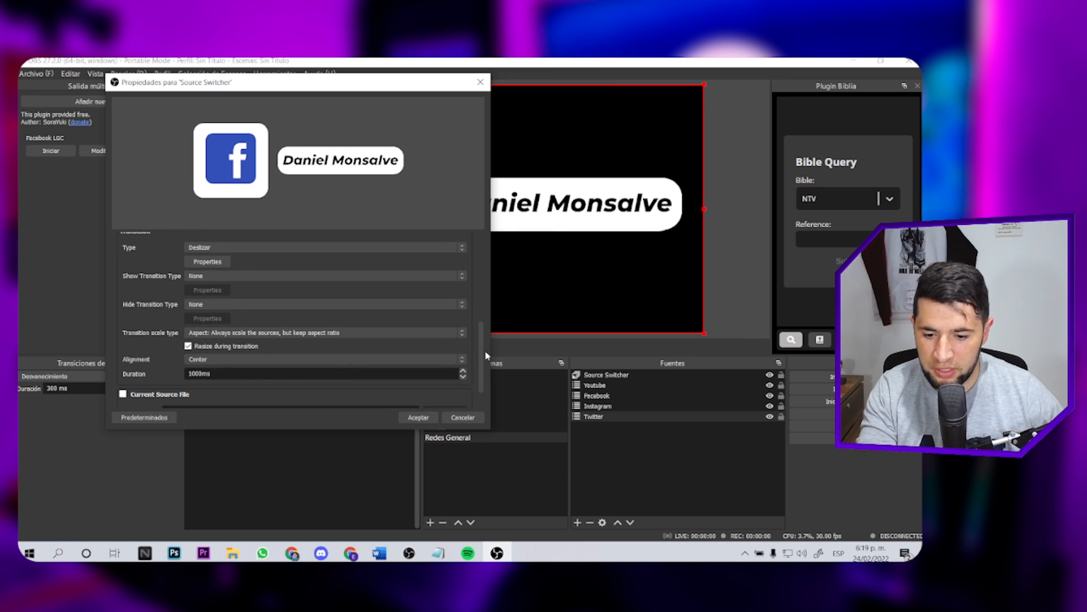
pyautogui.click(227, 360)
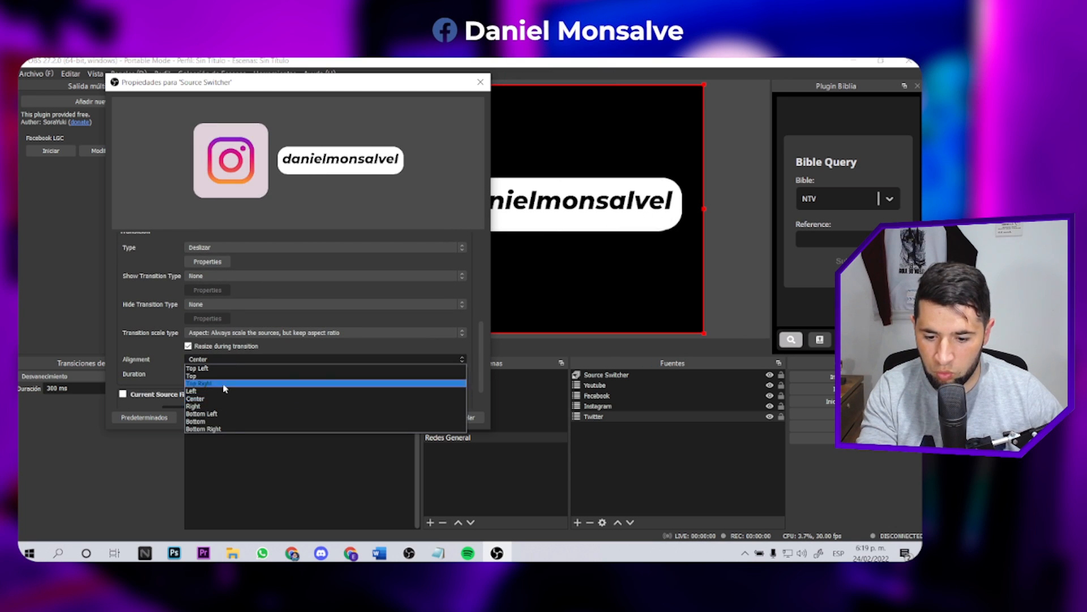
pyautogui.click(234, 430)
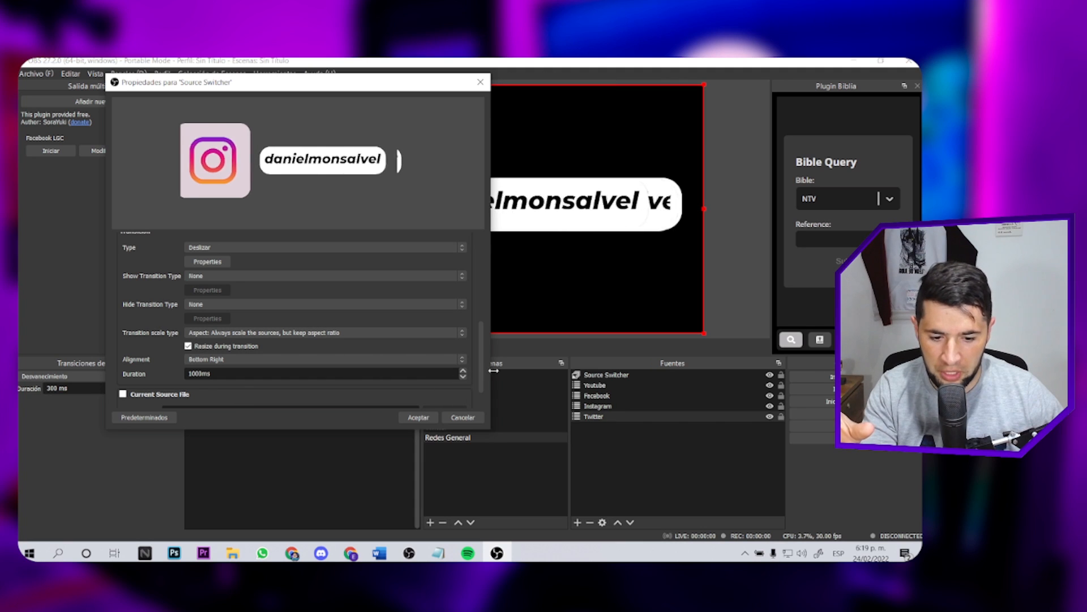
pyautogui.moveTo(483, 363); pyautogui.dragTo(483, 369)
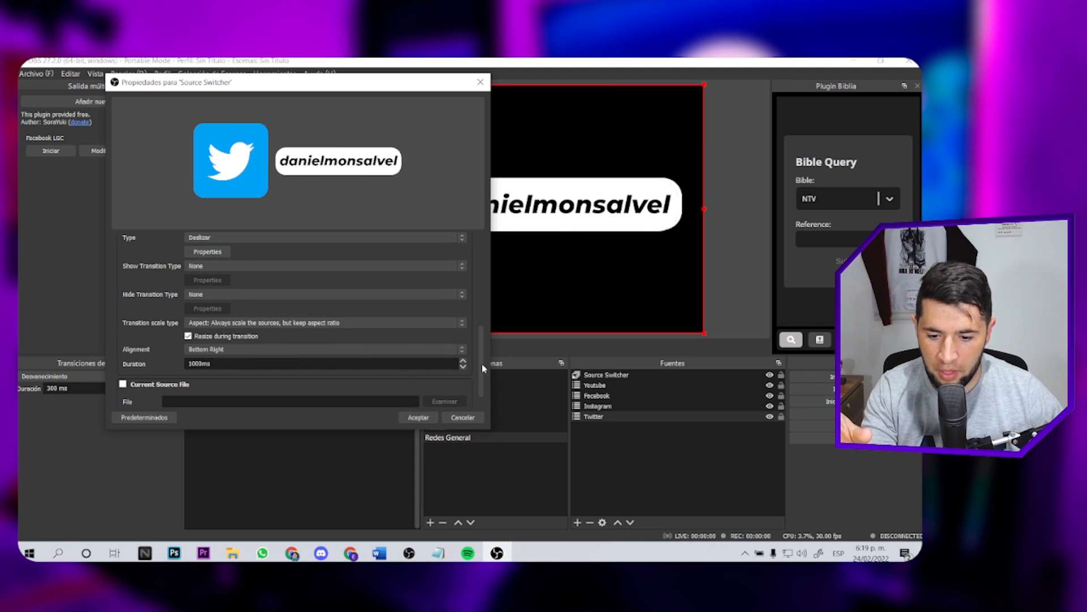
pyautogui.click(277, 322)
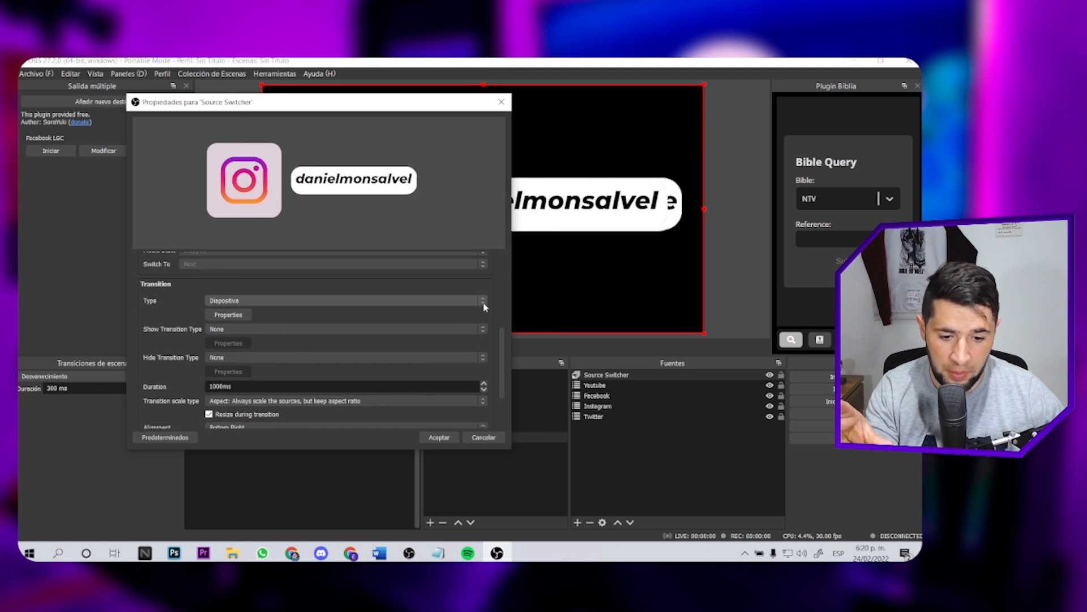
# - Switch the transition type from Diapositiva back to Deslizar and reselect Bottom Right as the alignment
pyautogui.click(482, 301)
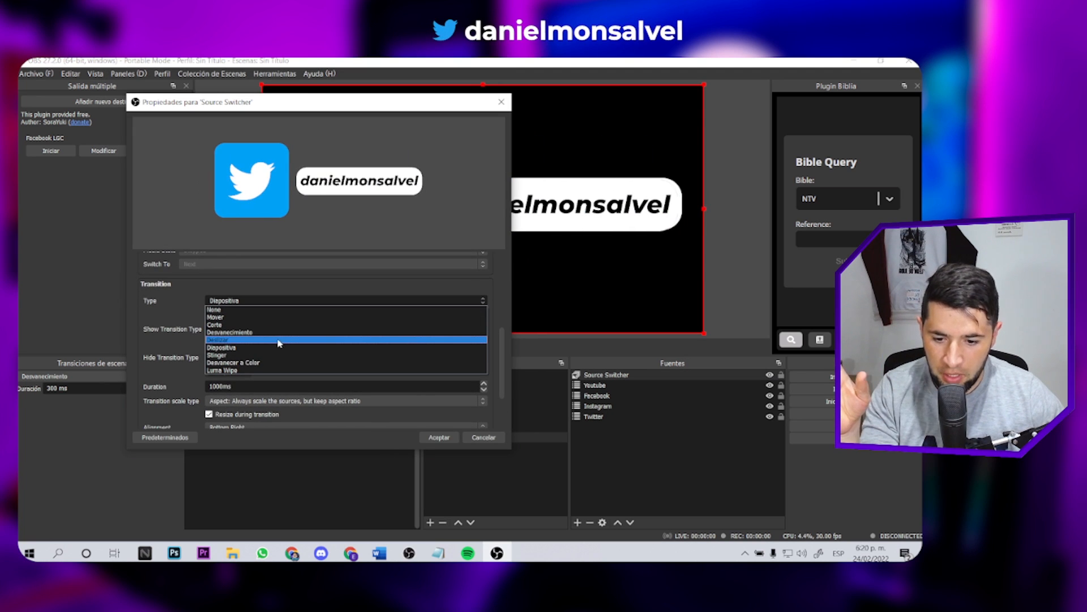
pyautogui.click(261, 340)
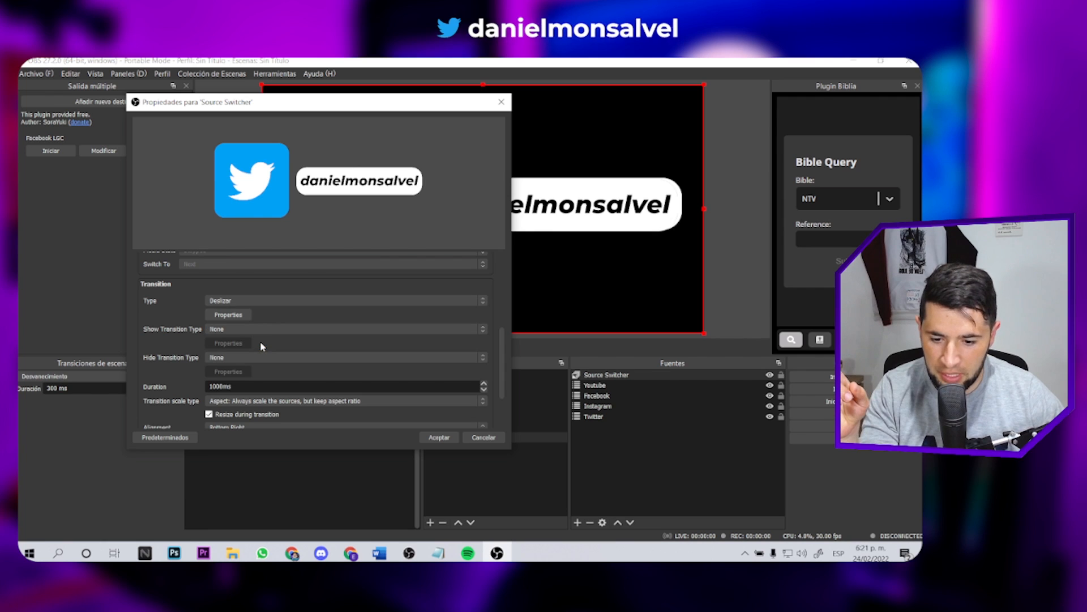
pyautogui.moveTo(501, 346); pyautogui.dragTo(501, 354)
pyautogui.scroll(-1, 501, 358)
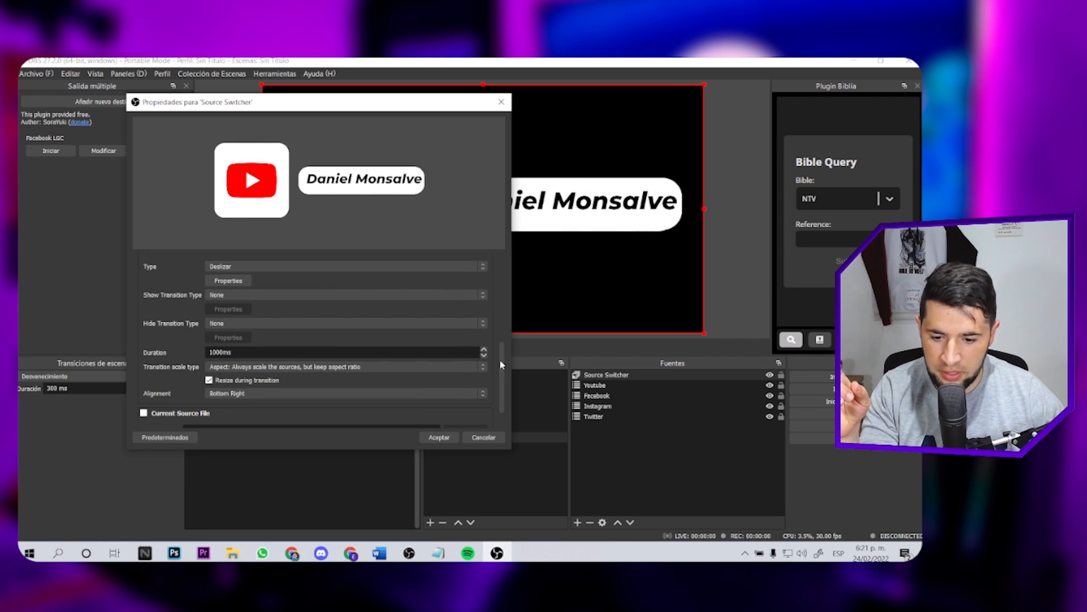
pyautogui.click(243, 392)
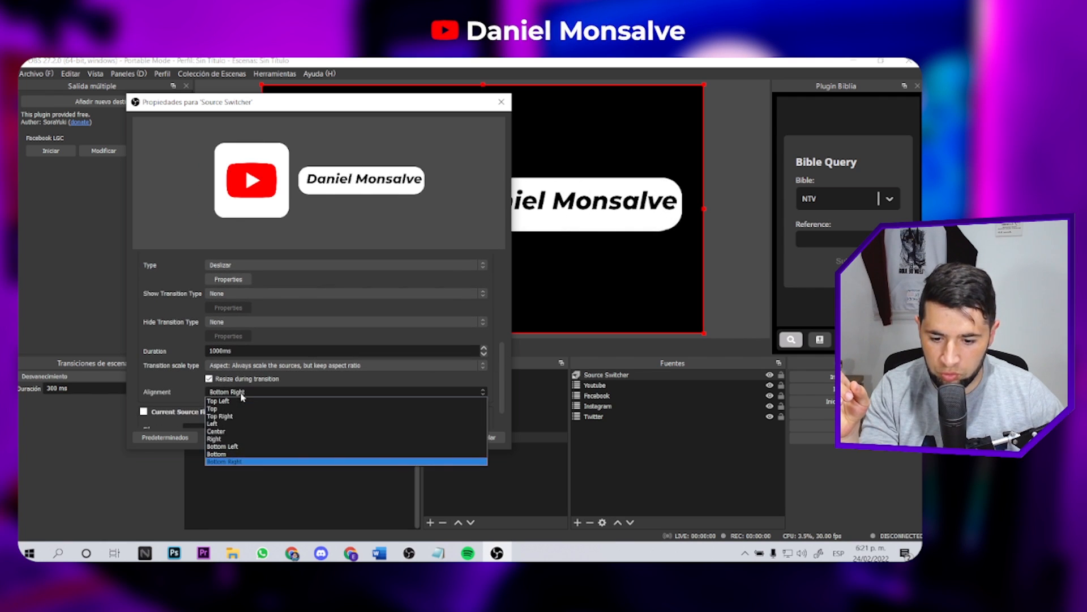
pyautogui.click(225, 462)
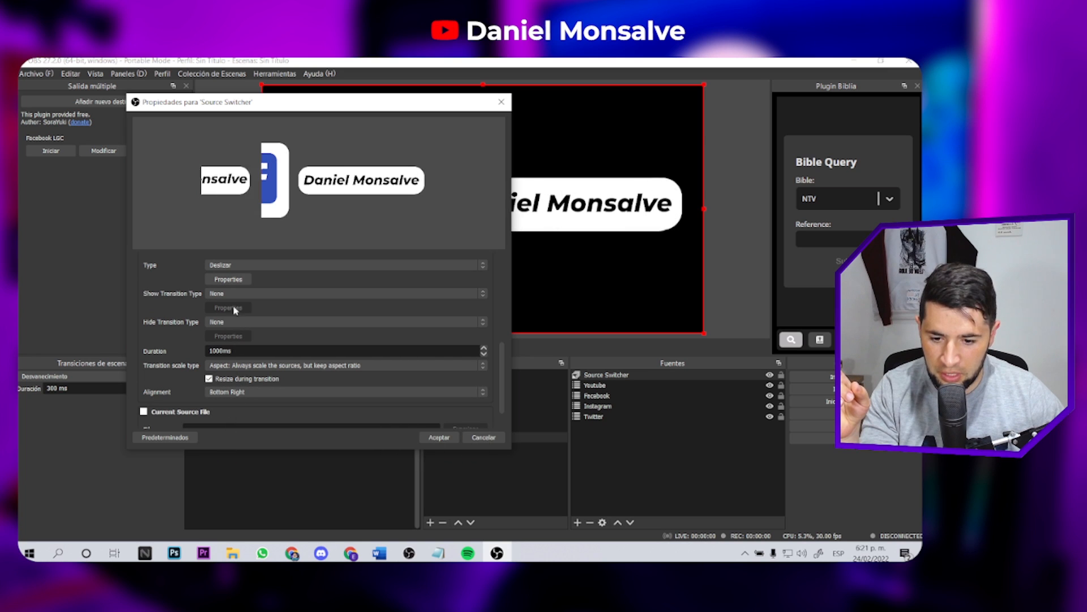
# - Save the Source Switcher changes and set the Deslizar transition's direction to Abajo after trying Arriba
pyautogui.click(231, 280)
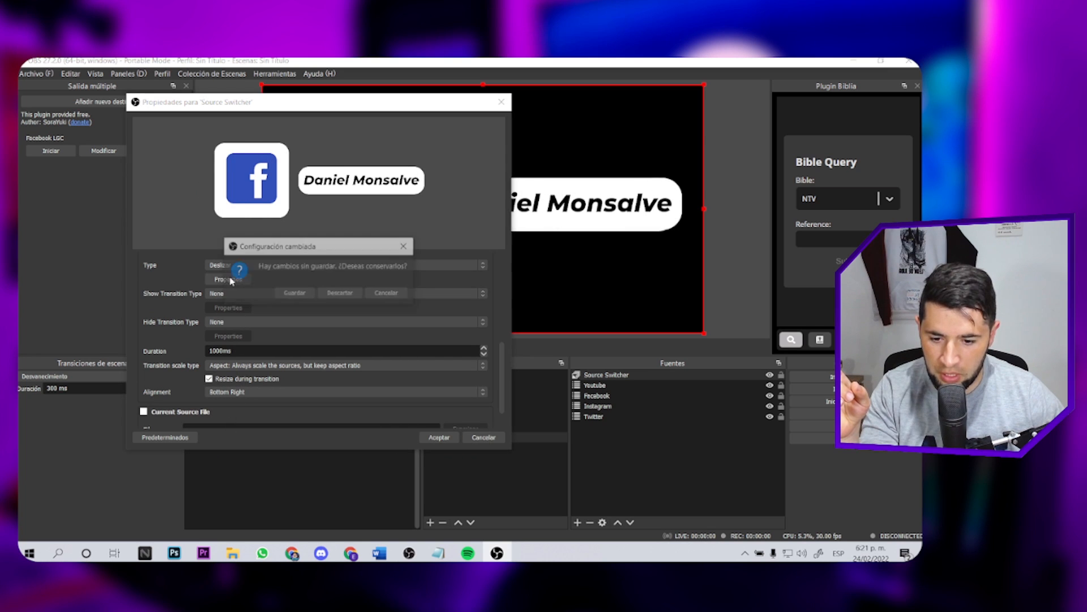
pyautogui.click(295, 293)
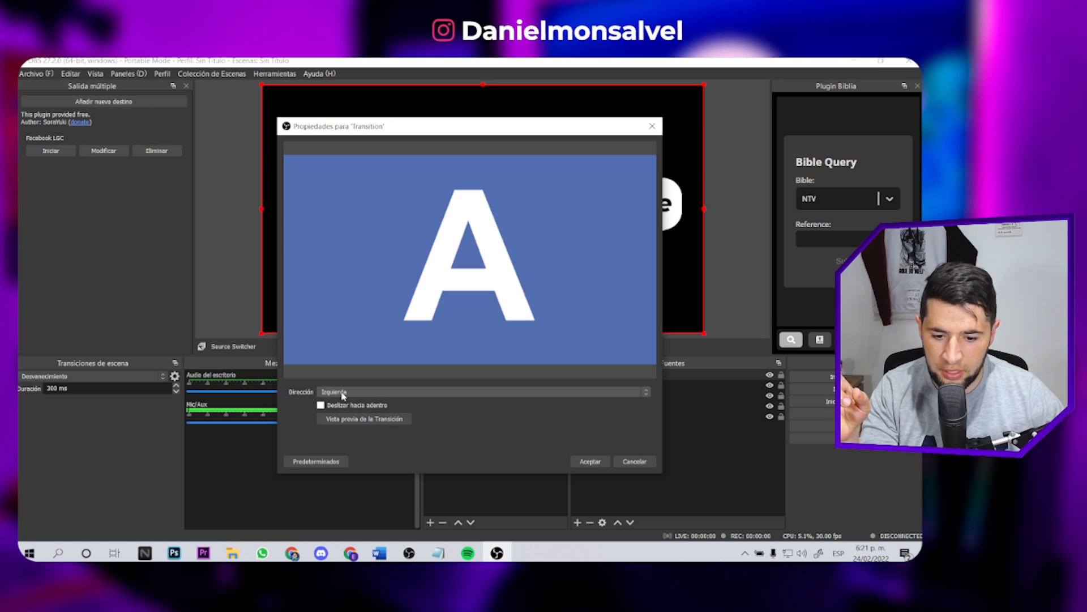
pyautogui.click(342, 392)
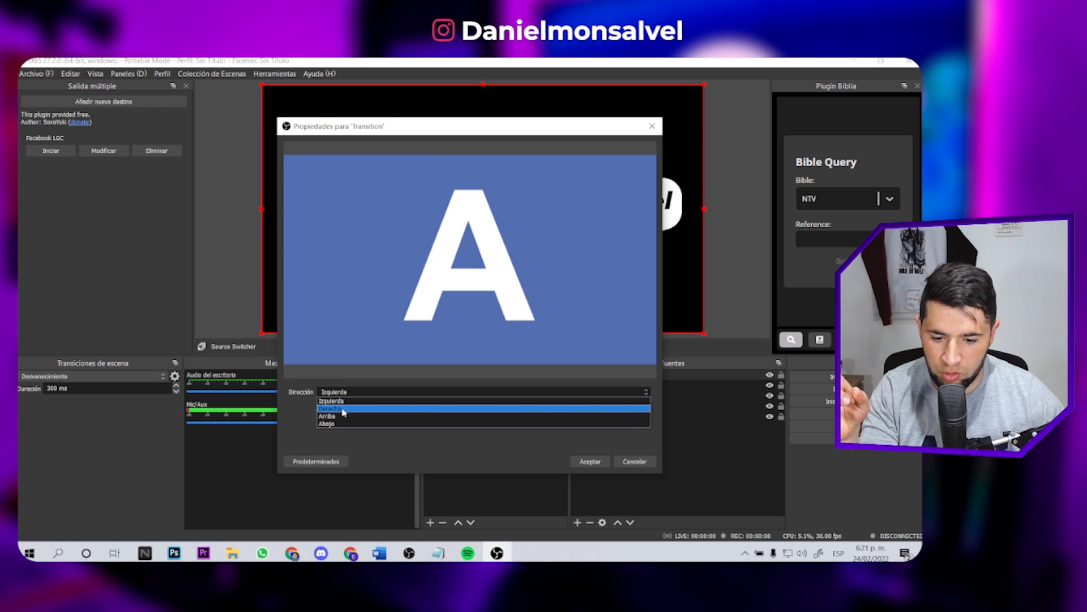
pyautogui.click(343, 417)
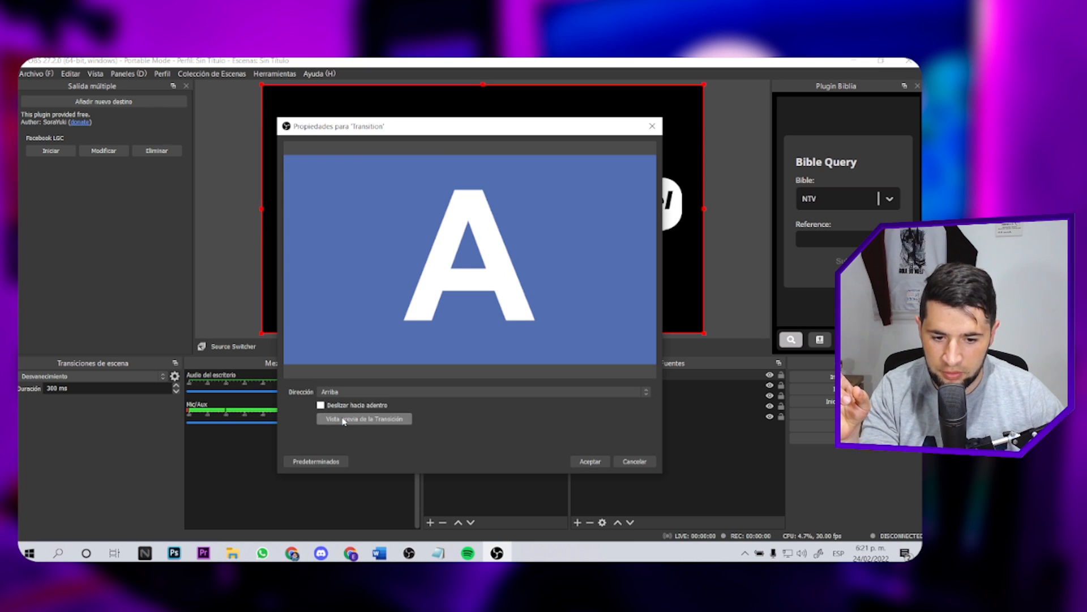
pyautogui.moveTo(425, 131); pyautogui.dragTo(204, 148)
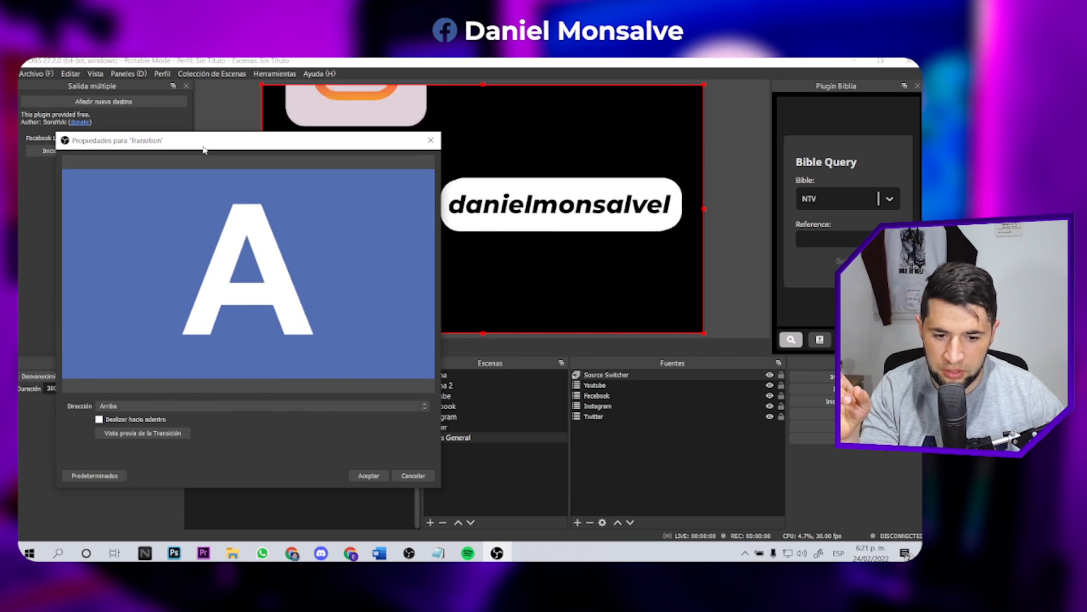
pyautogui.click(120, 406)
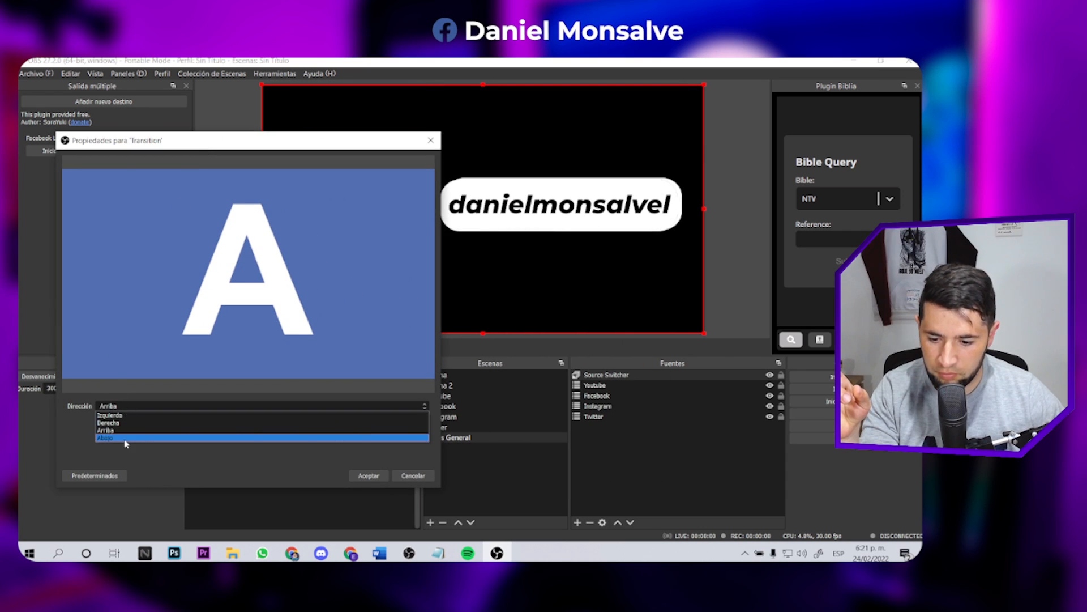
pyautogui.click(123, 437)
pyautogui.click(368, 475)
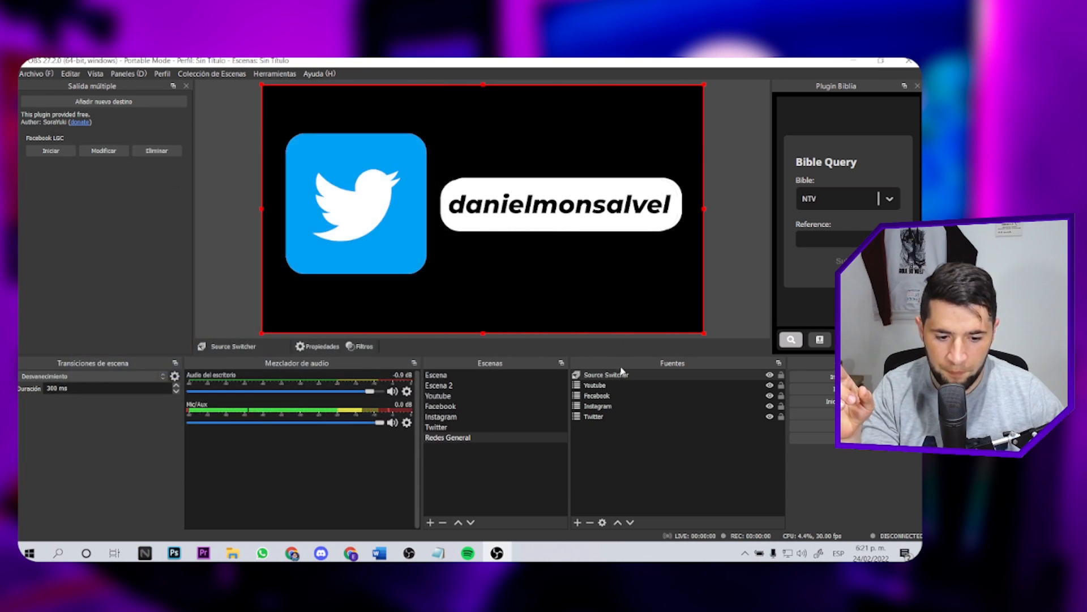
# - Set the Source Switcher's Time Switch duration to 12000 ms and accept the properties
pyautogui.click(616, 376)
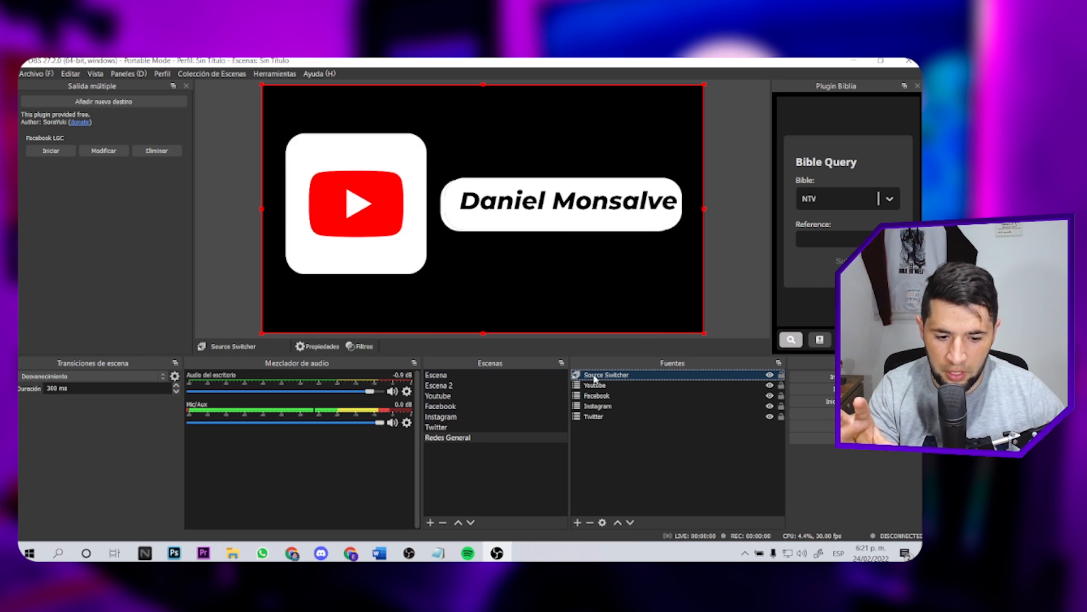
pyautogui.click(317, 346)
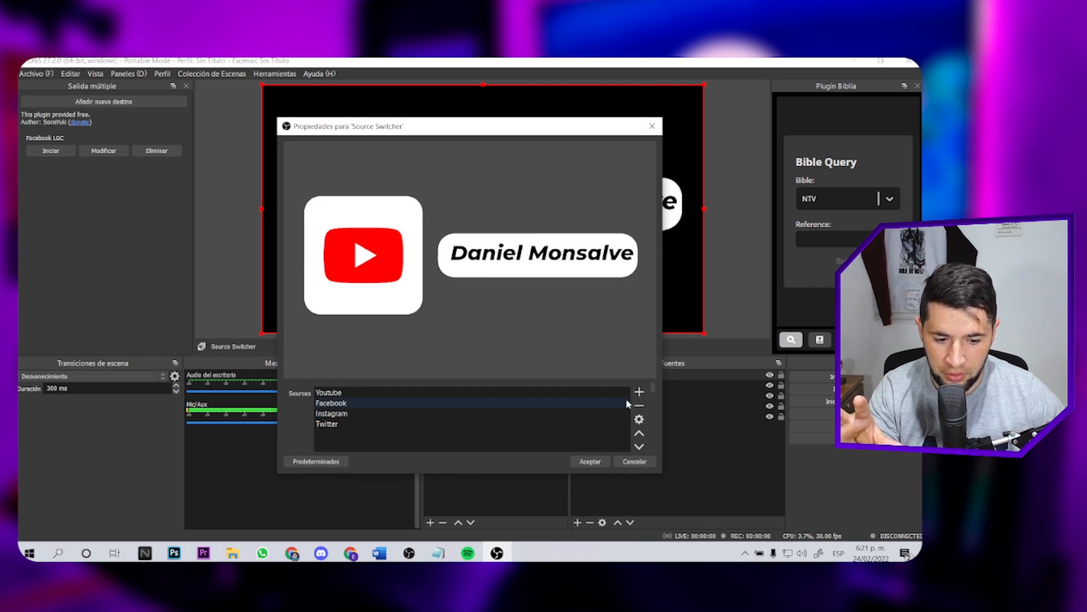
pyautogui.moveTo(581, 382); pyautogui.dragTo(576, 287)
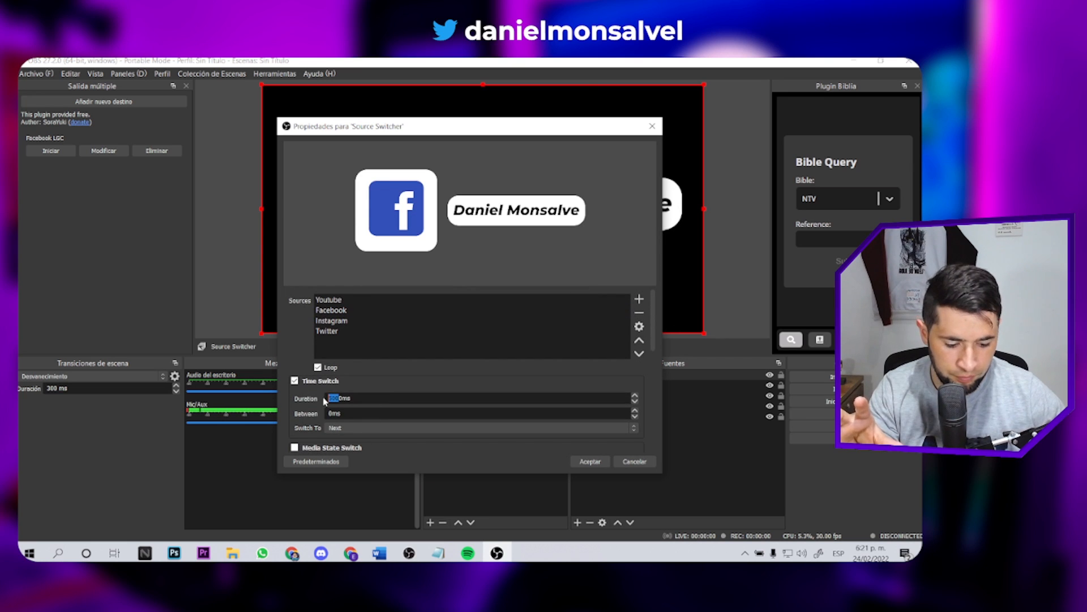
pyautogui.press('BackSpace')
pyautogui.write('12000')
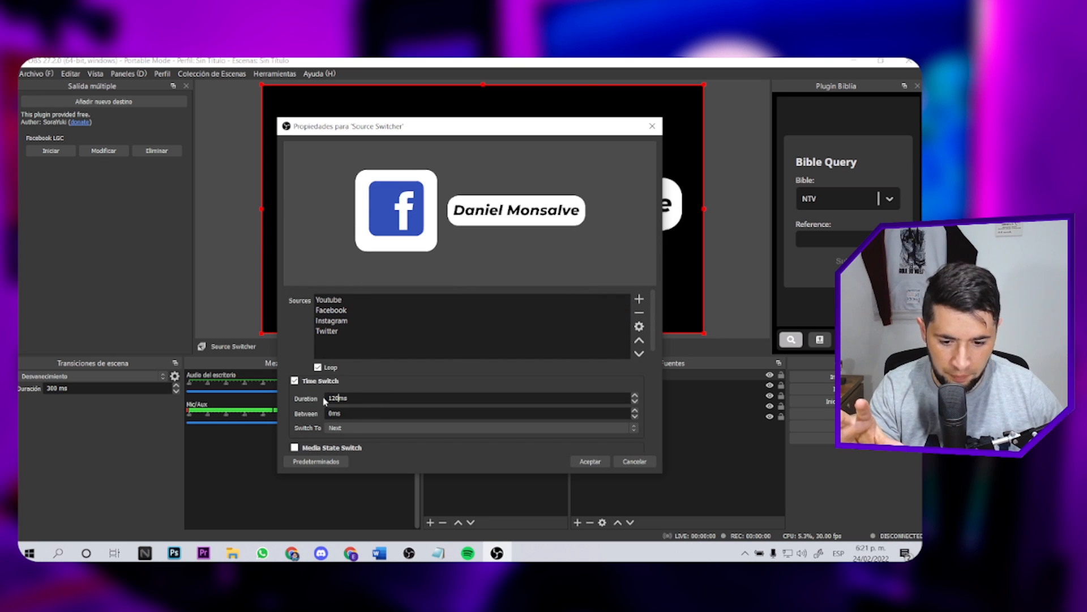
pyautogui.click(590, 462)
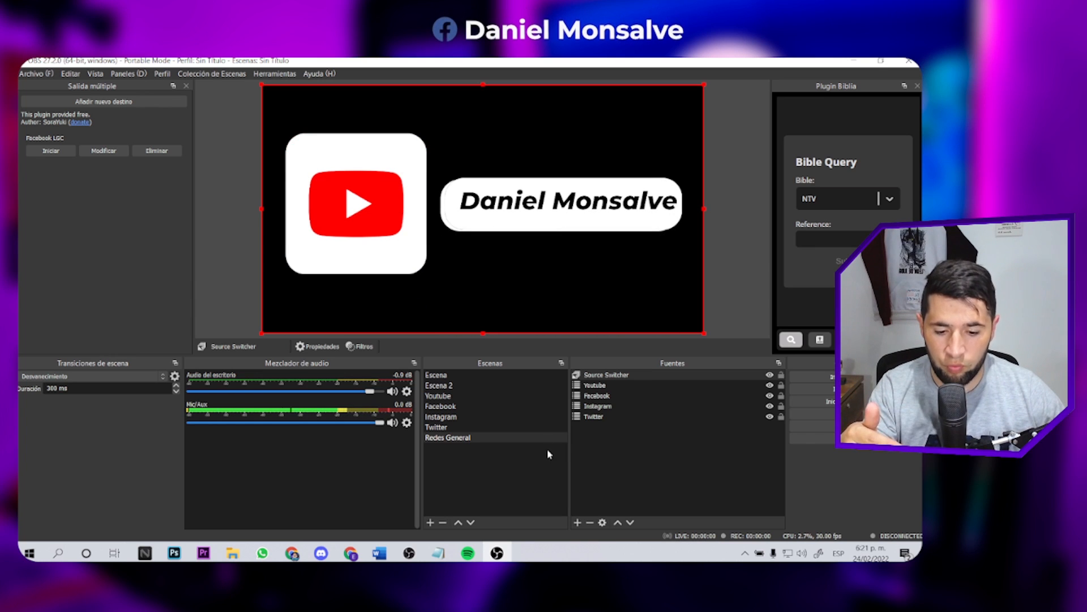
# - Delete the "logo del canal" image source from the Escena 2 scene
pyautogui.click(448, 376)
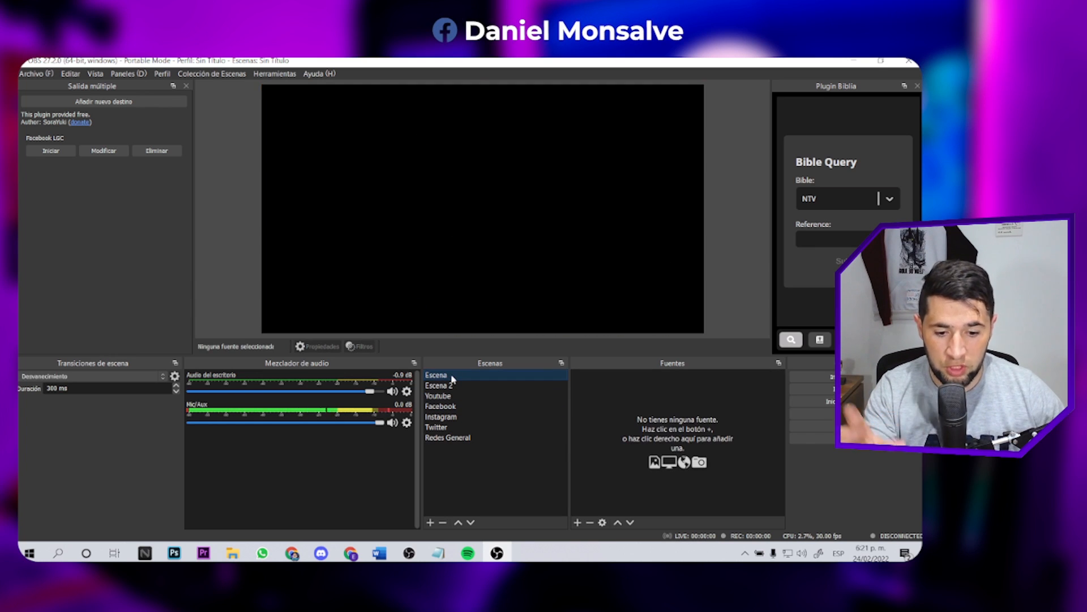
pyautogui.click(450, 386)
pyautogui.click(450, 376)
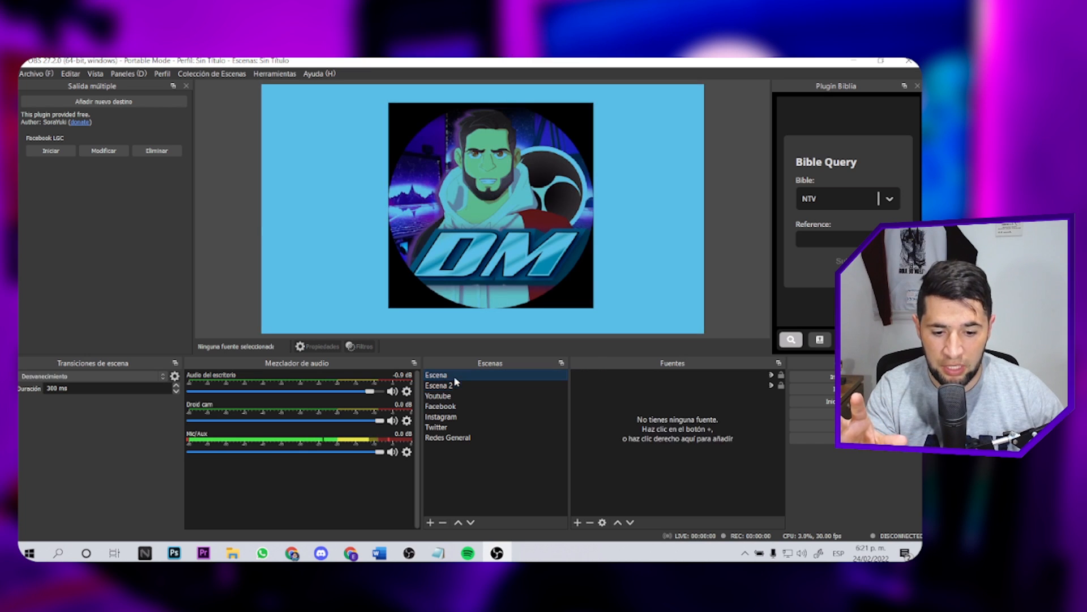
pyautogui.click(456, 397)
pyautogui.click(447, 386)
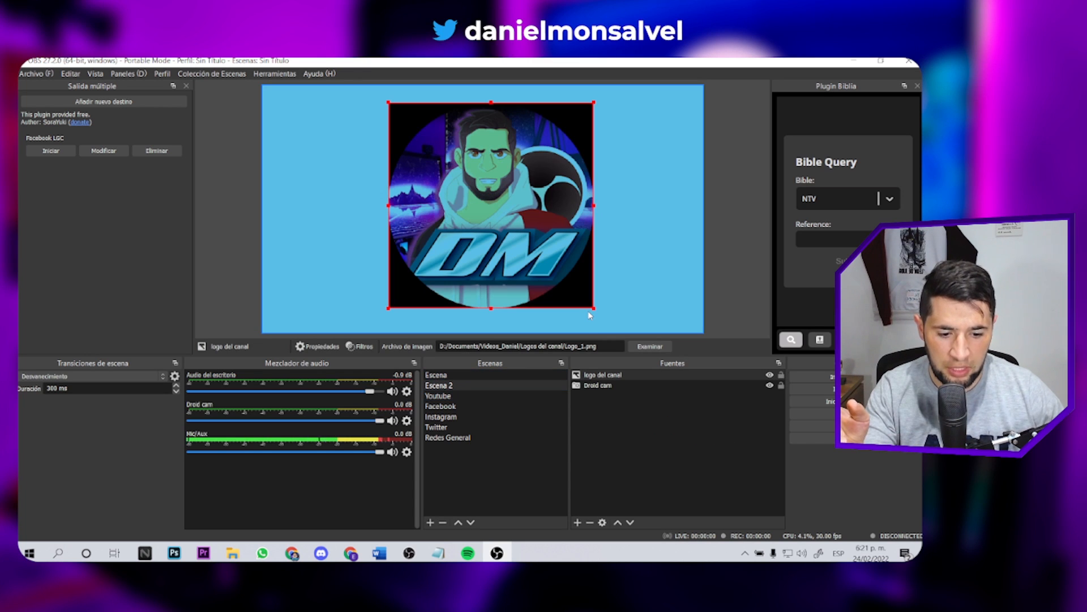
pyautogui.press('Delete')
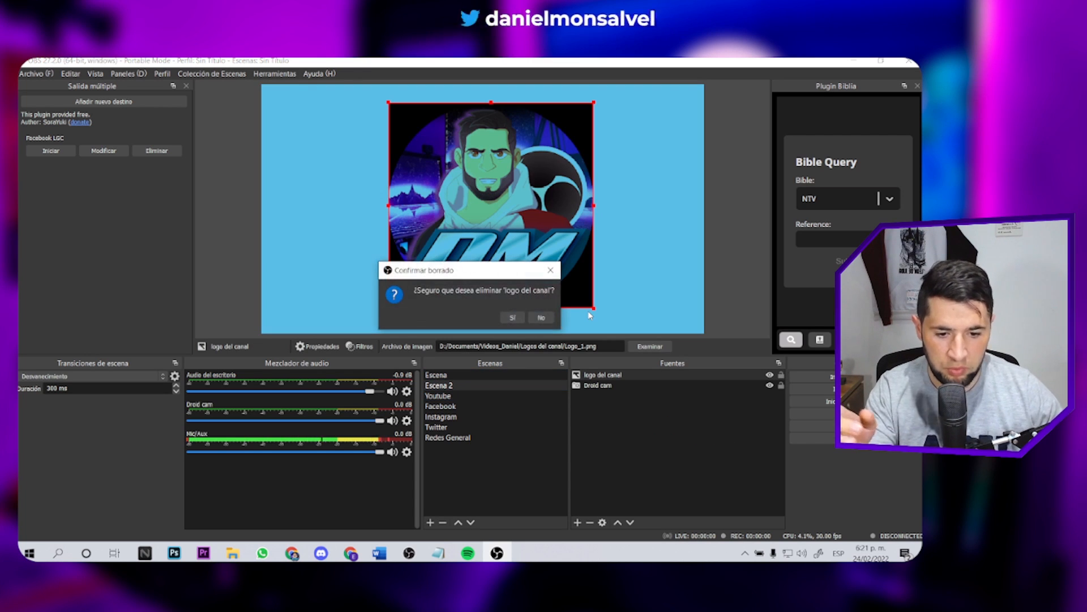
pyautogui.click(513, 318)
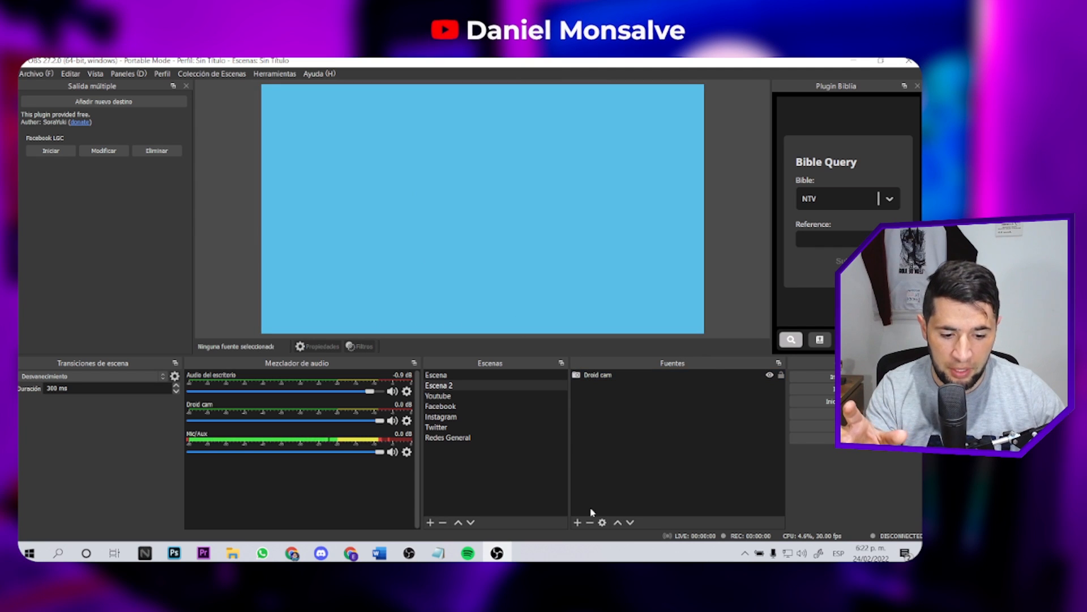
# - Add the existing Source Switcher as a source in Escena 2
pyautogui.click(577, 522)
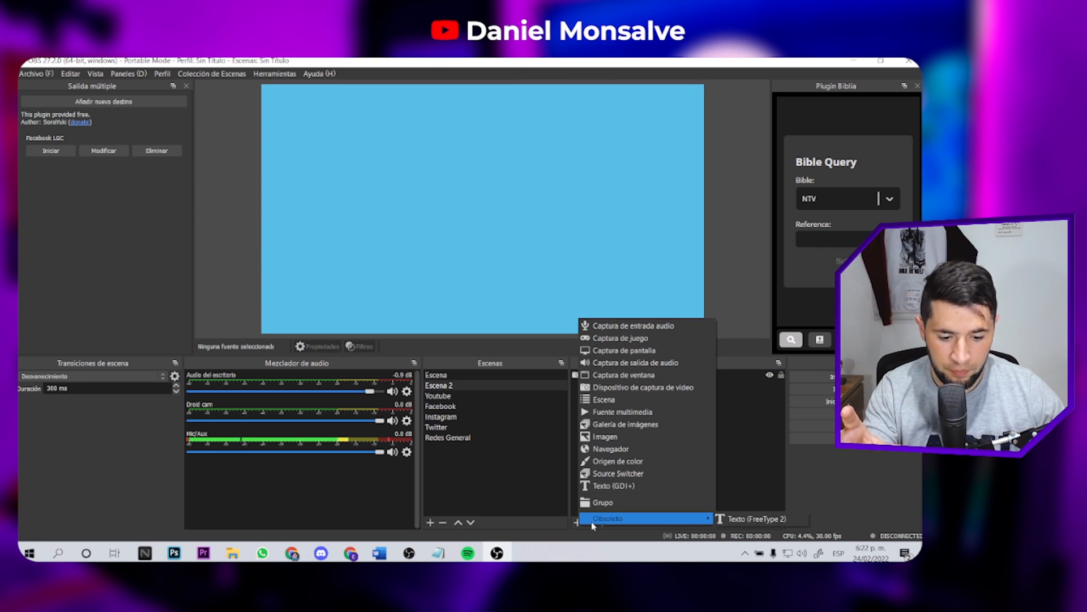
pyautogui.click(576, 522)
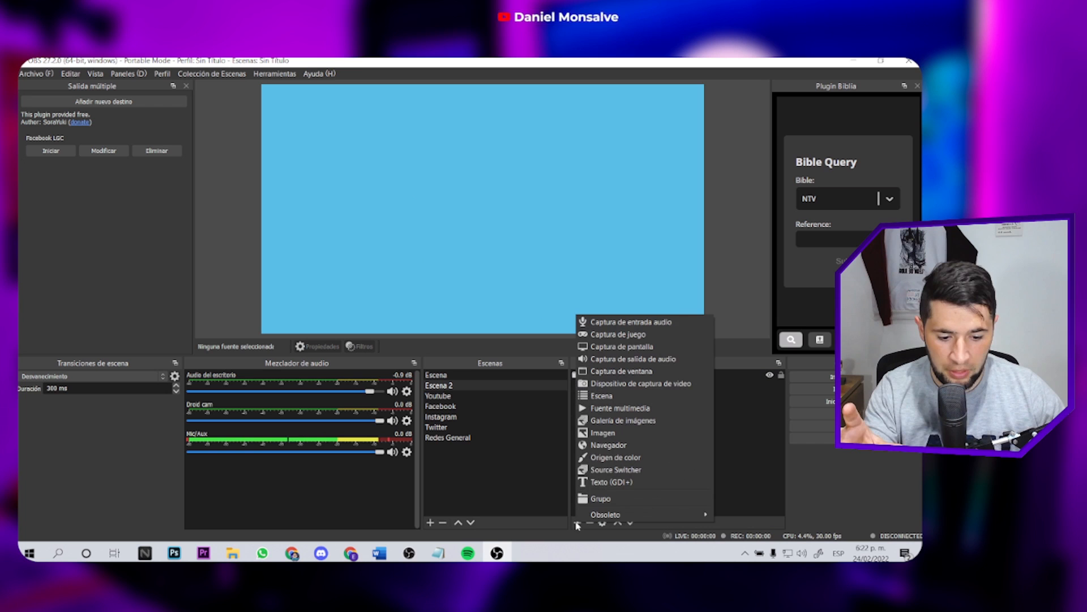
pyautogui.click(612, 472)
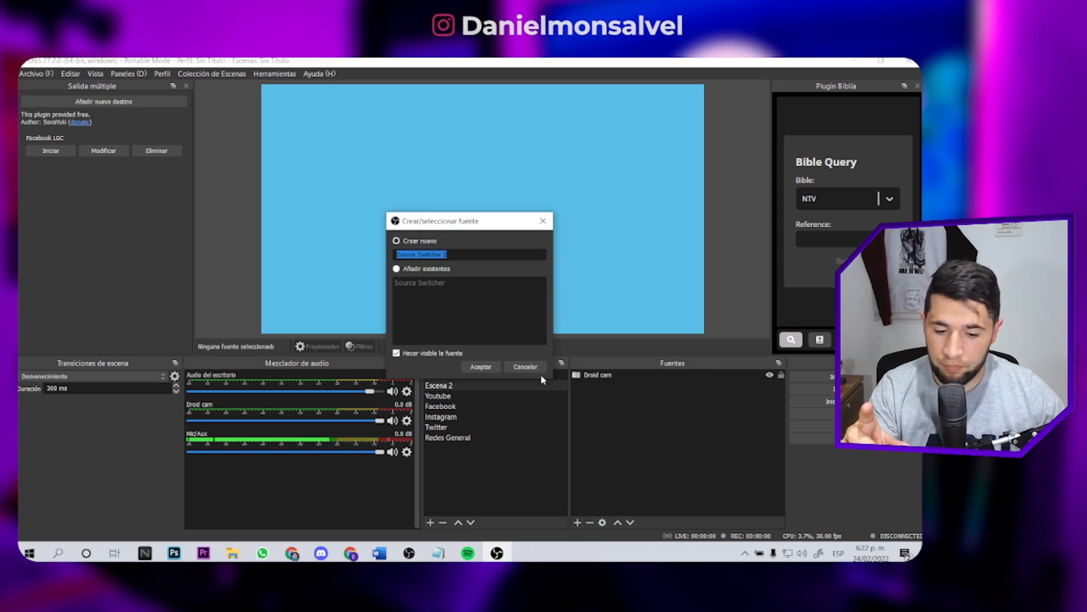
pyautogui.click(427, 269)
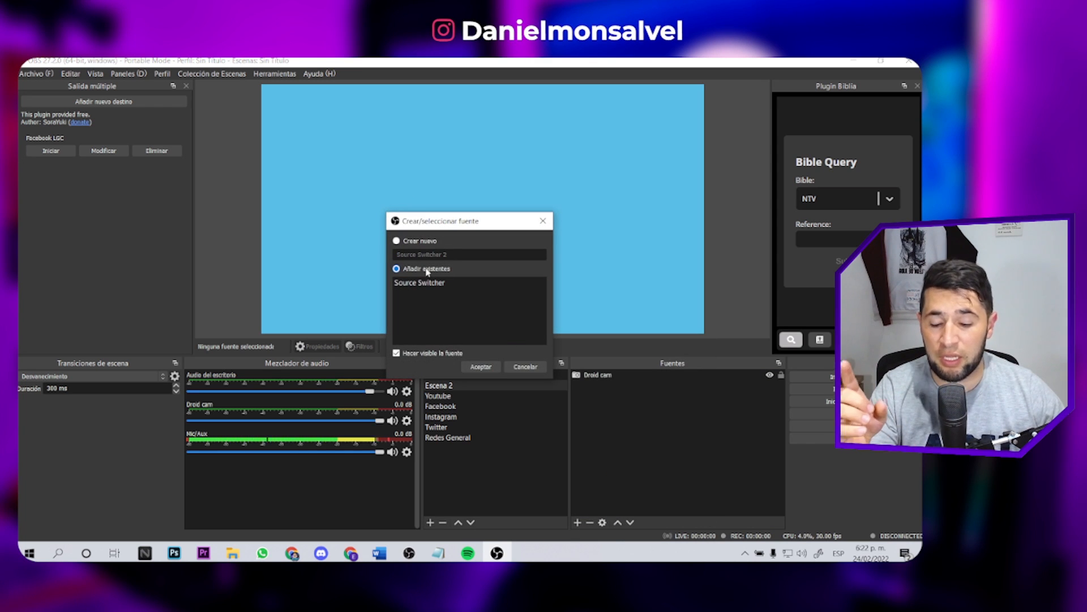
pyautogui.click(428, 286)
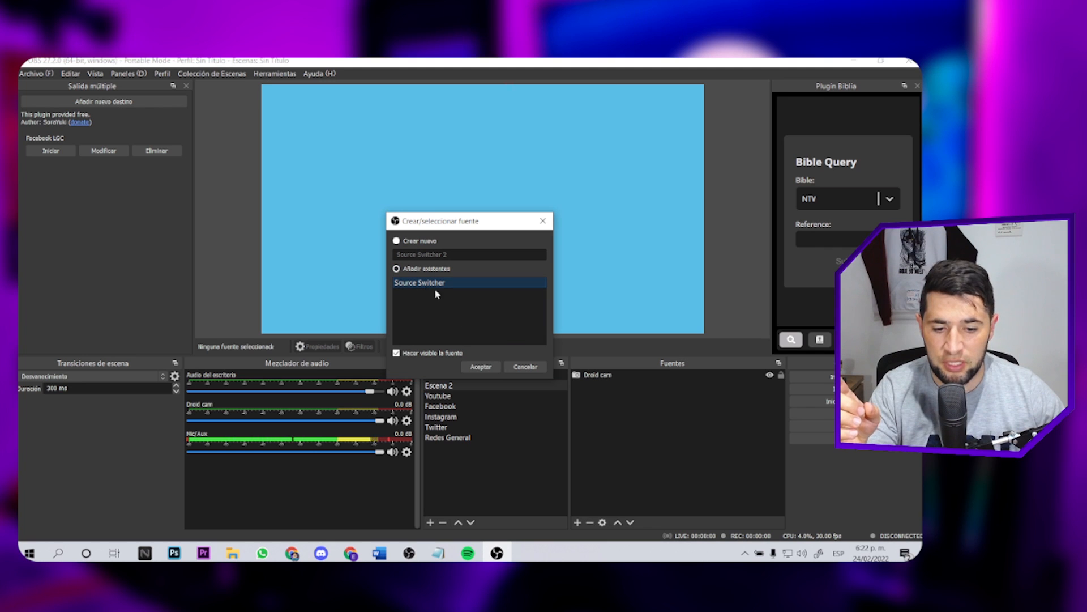
pyautogui.click(481, 367)
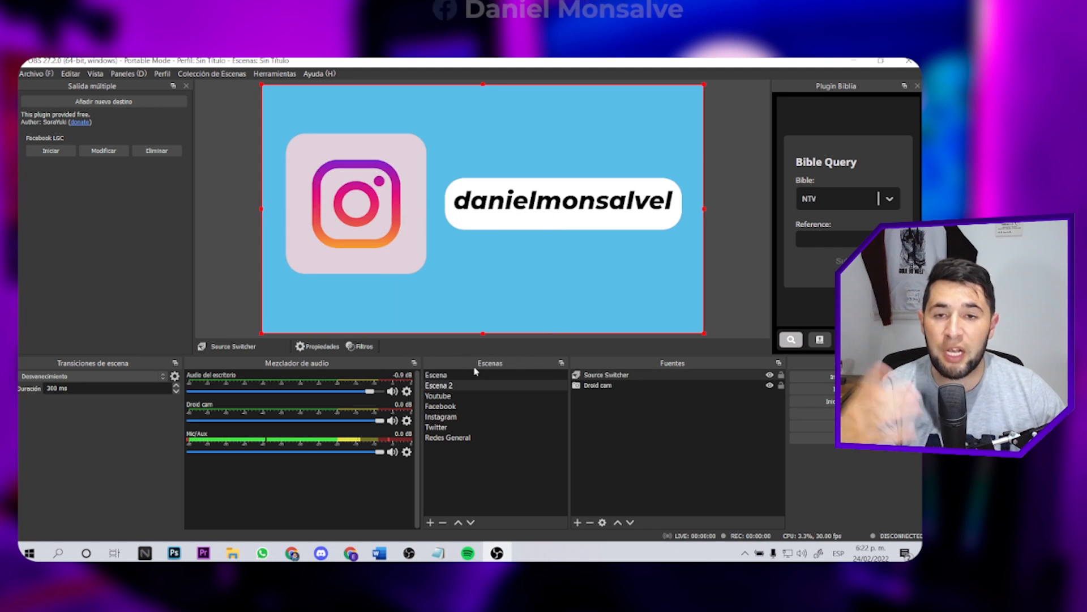
# - Shrink the Source Switcher to about a quarter of the canvas width and place it near the canvas's upper-right corner
pyautogui.moveTo(703, 333); pyautogui.dragTo(394, 159)
pyautogui.moveTo(345, 120); pyautogui.dragTo(650, 116)
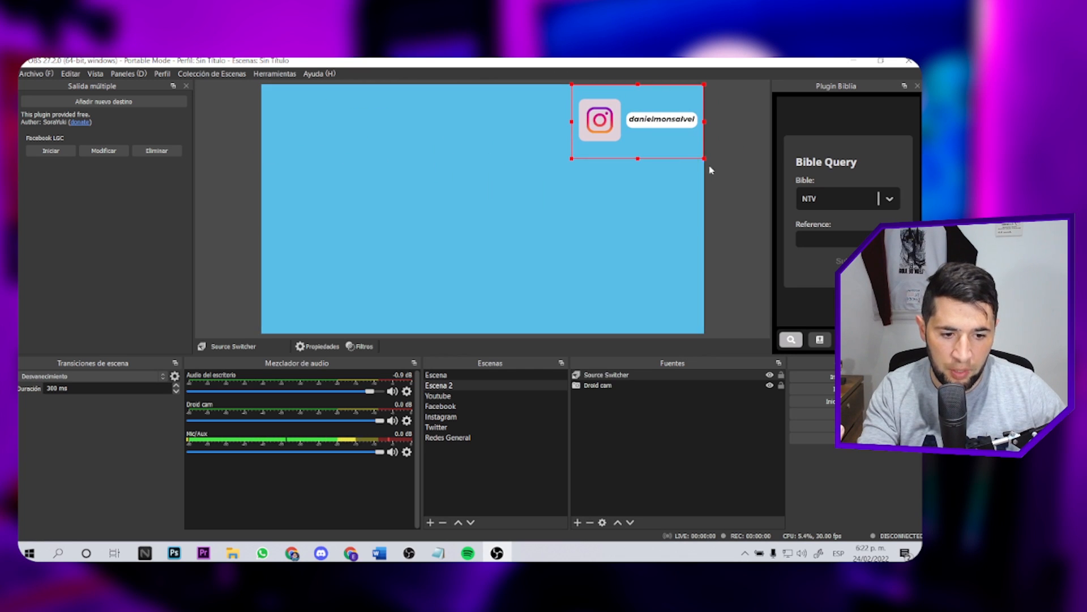
pyautogui.moveTo(703, 159); pyautogui.dragTo(680, 147)
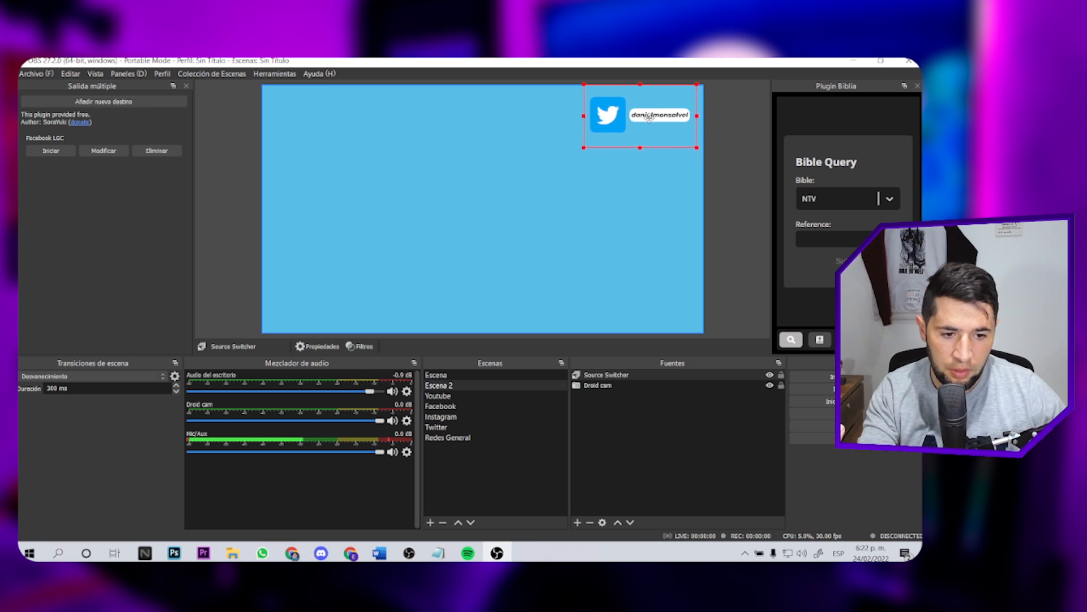
pyautogui.click(725, 171)
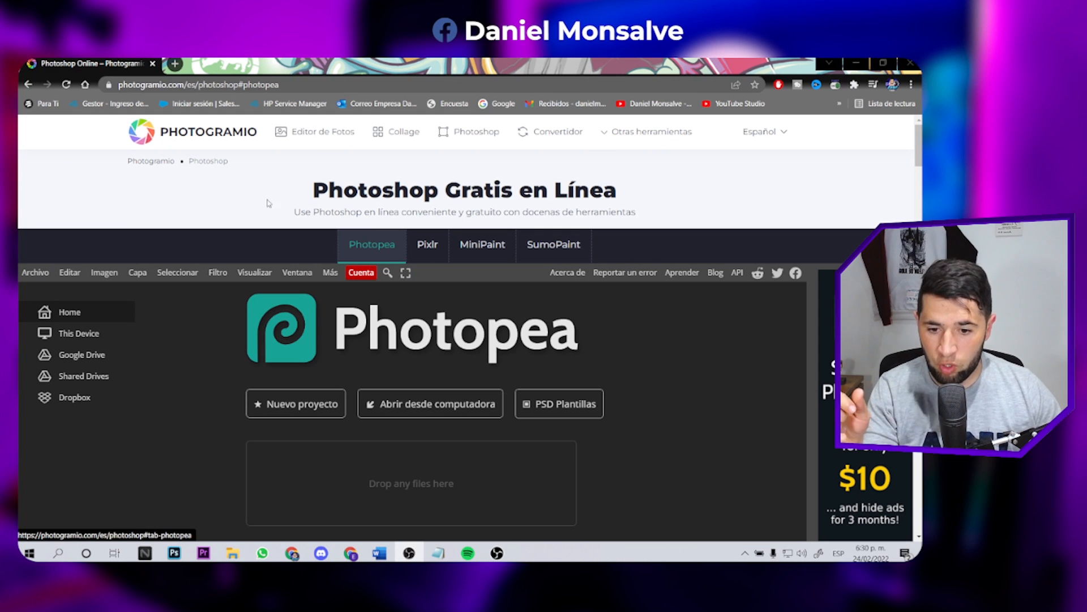
# - Switch to Photopea in the browser and open Editable.psd from the computer
pyautogui.click(407, 414)
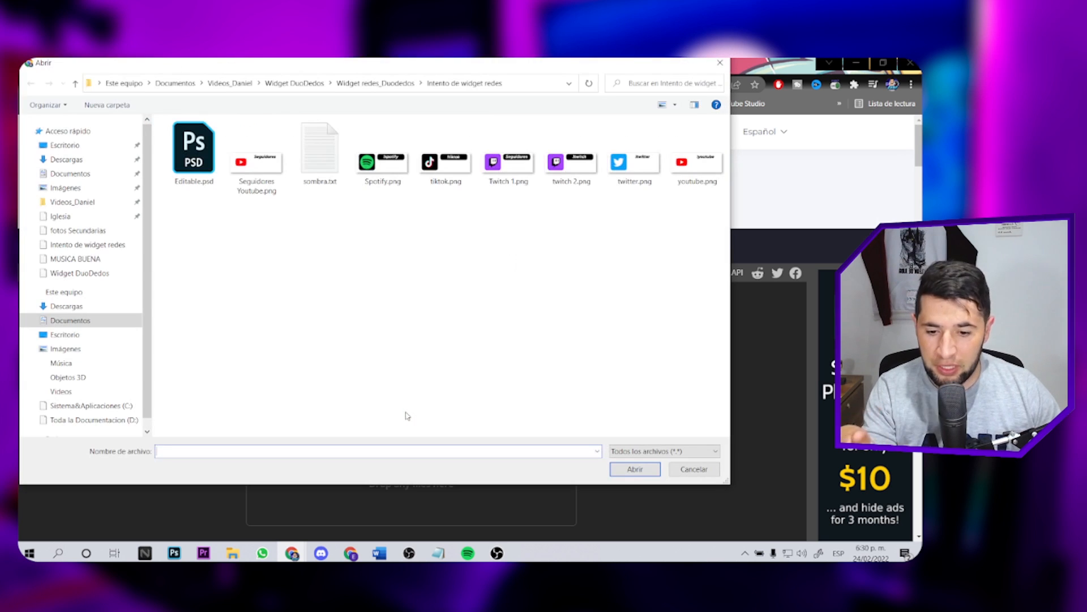
pyautogui.doubleClick(198, 168)
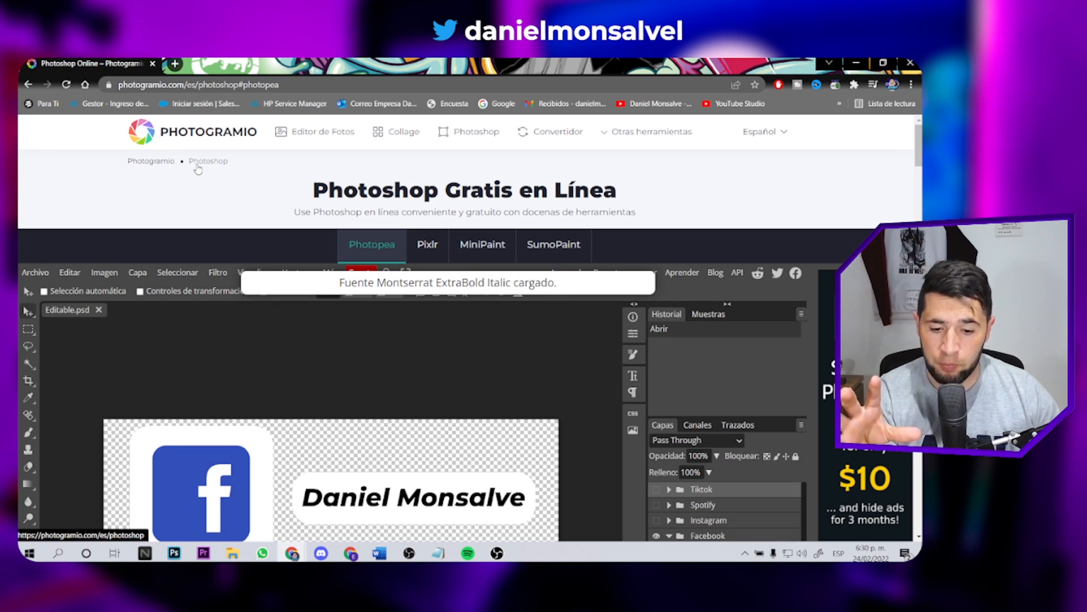
pyautogui.scroll(-4, 687, 291)
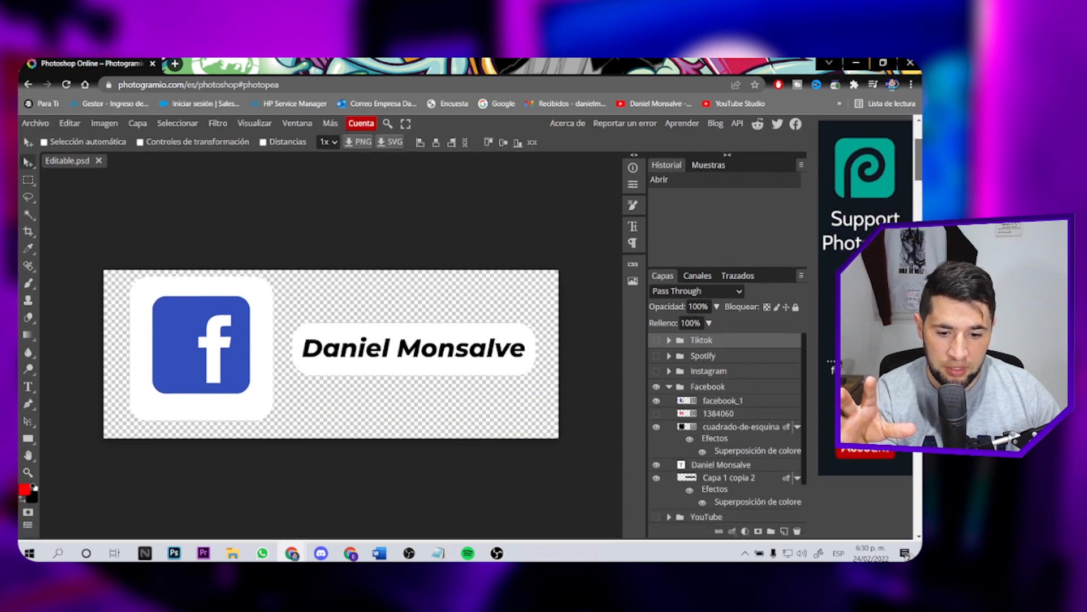
pyautogui.scroll(2, 919, 176)
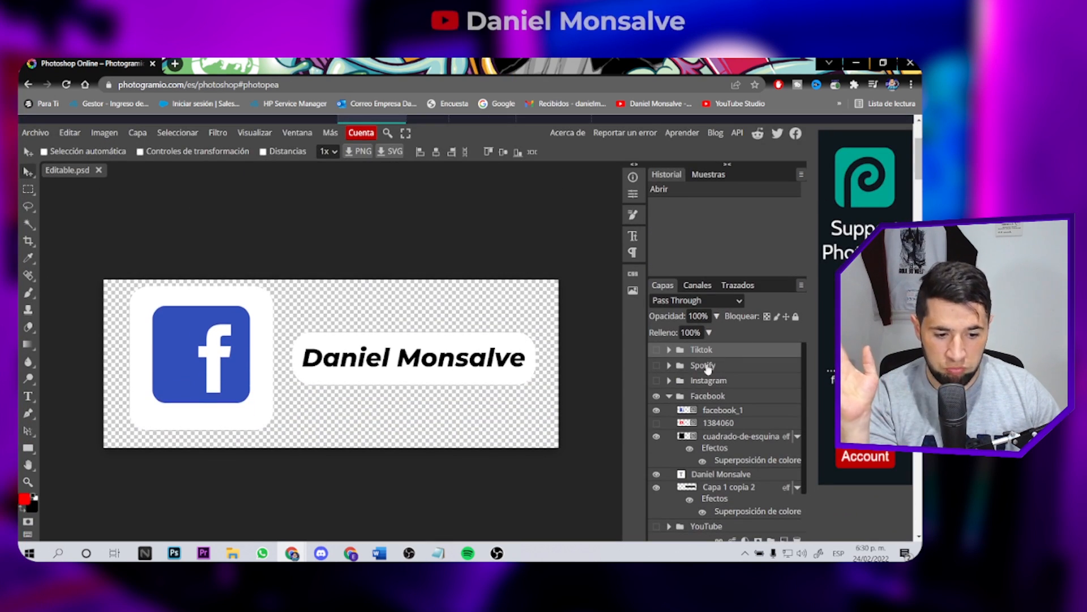
# - Collapse and hide the Facebook layer group, preview the Spotify and Tiktok groups, and show the Facebook group again
pyautogui.click(669, 397)
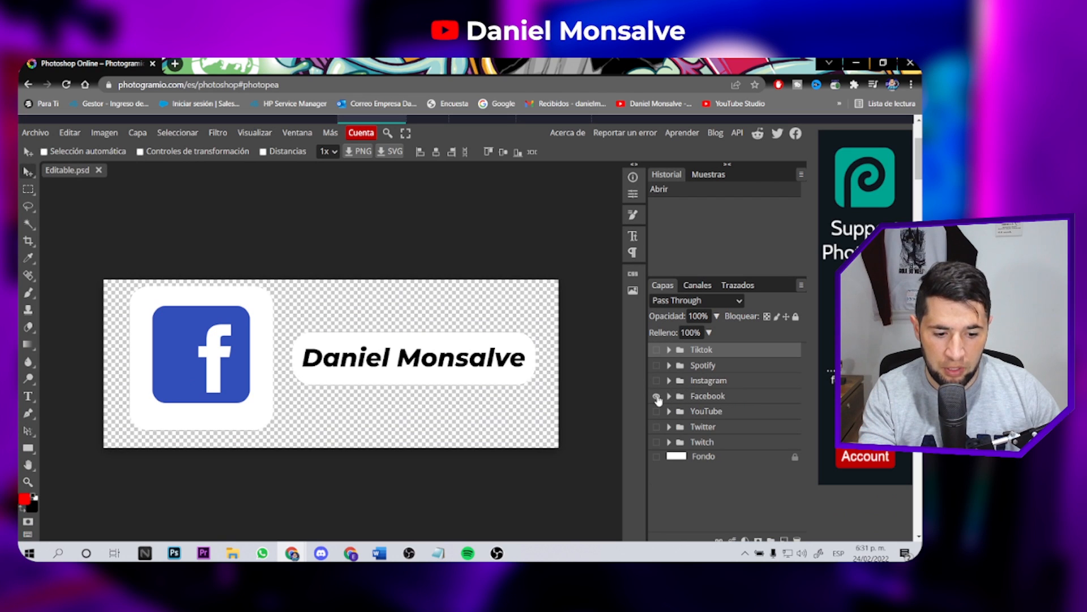
pyautogui.click(657, 396)
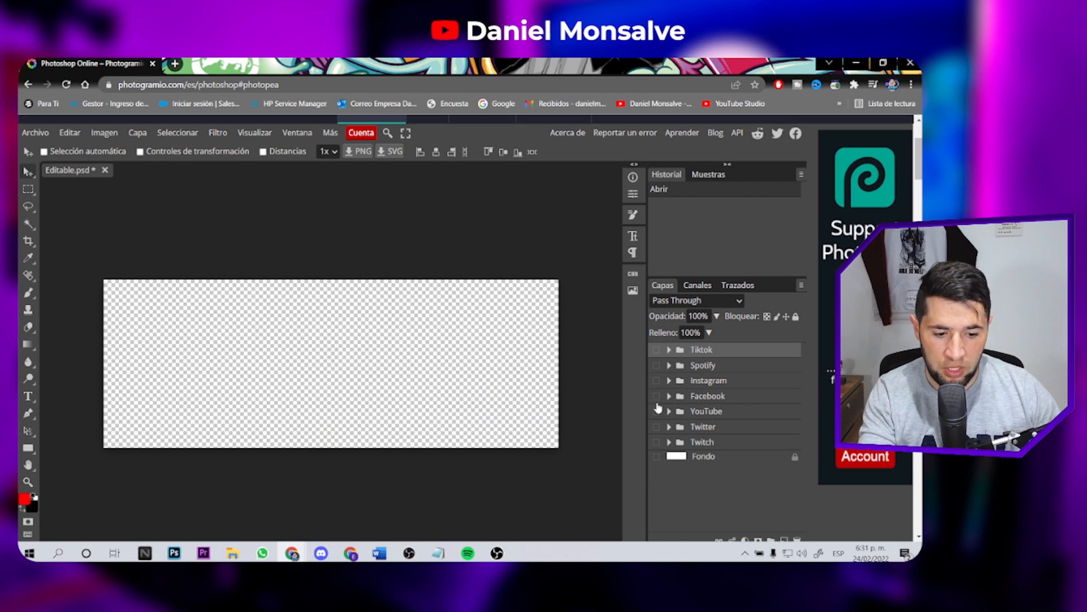
pyautogui.click(657, 365)
pyautogui.click(657, 366)
pyautogui.click(656, 350)
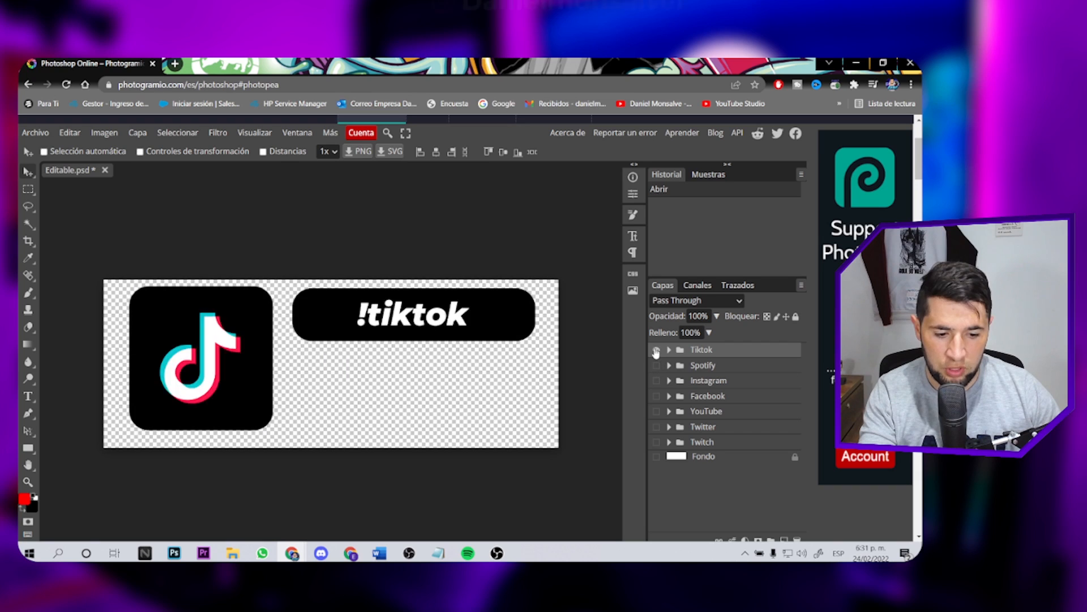
pyautogui.click(657, 349)
pyautogui.click(657, 397)
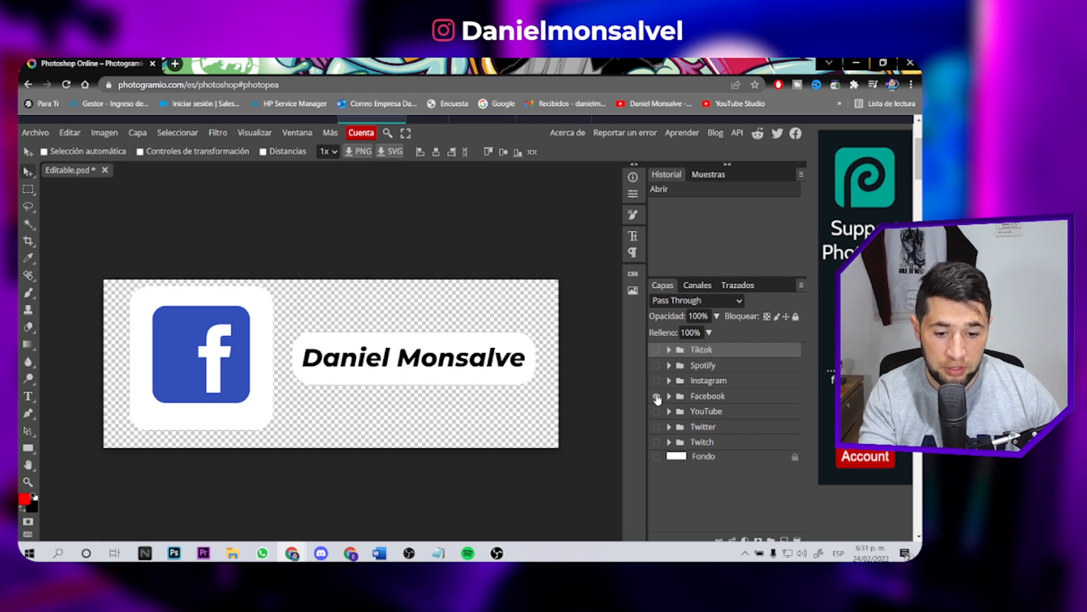
# - Replace the name text in the Facebook banner with "Hola" and apply the edit
pyautogui.doubleClick(466, 360)
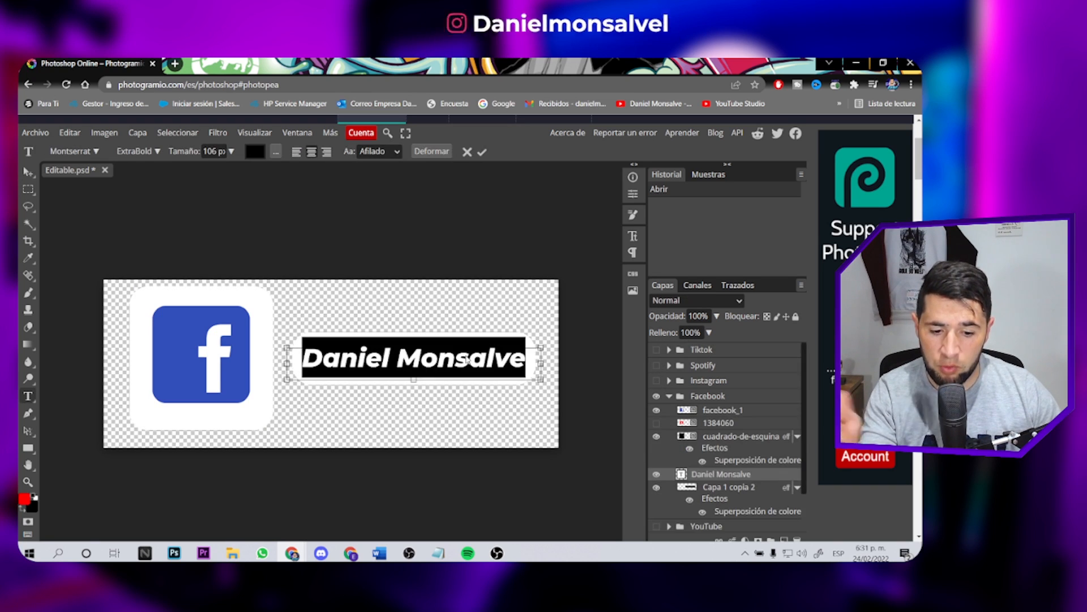
pyautogui.write('Ho')
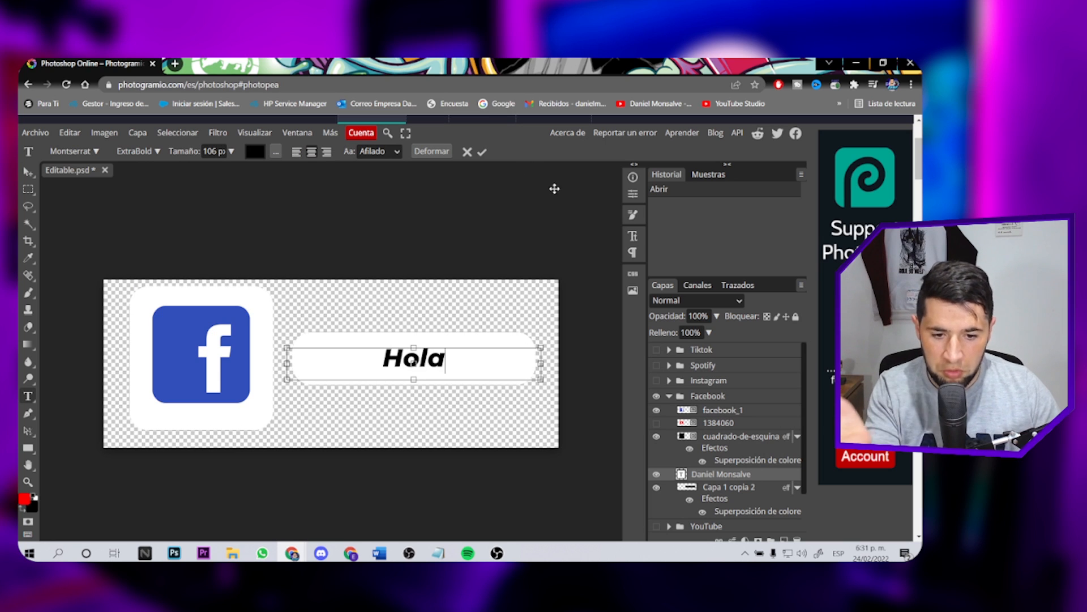
pyautogui.write('la')
pyautogui.click(482, 152)
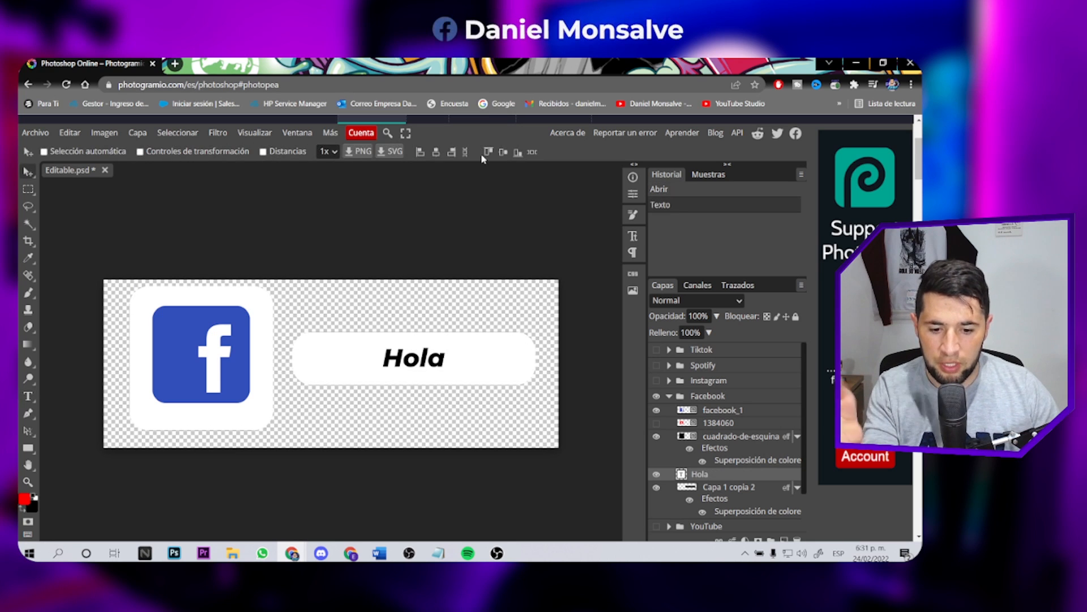
# - Examine the file formats offered for exporting the edited banner, without exporting it
pyautogui.click(37, 134)
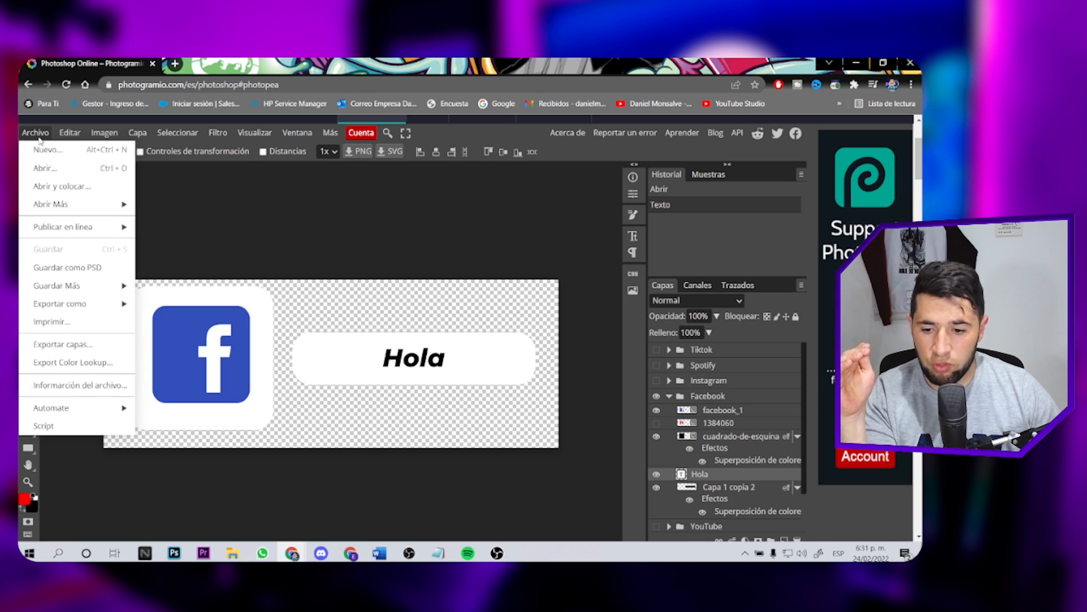
pyautogui.moveTo(71, 304)
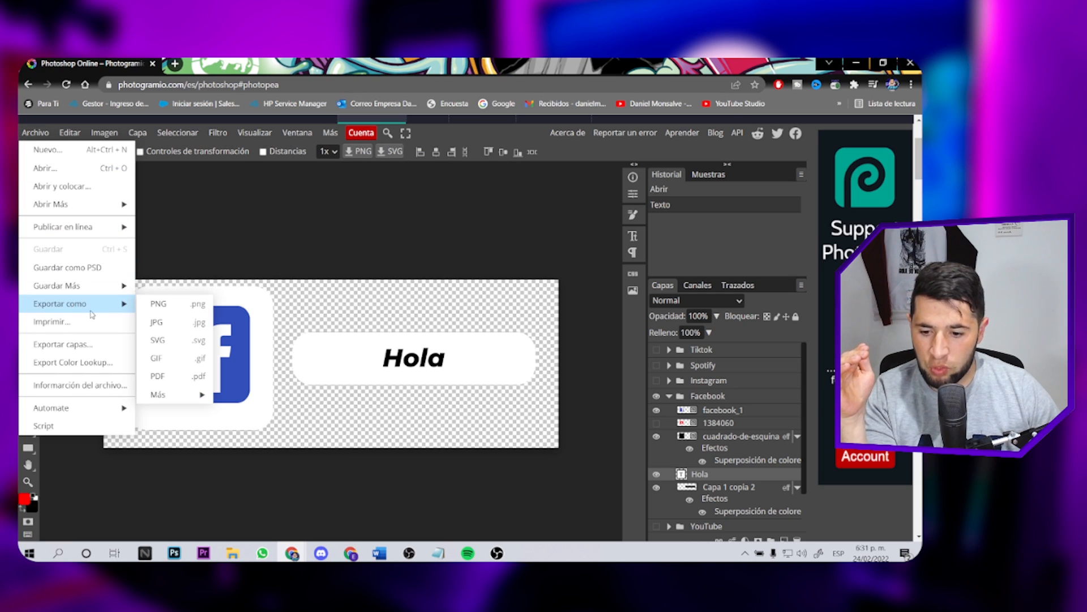
pyautogui.click(279, 256)
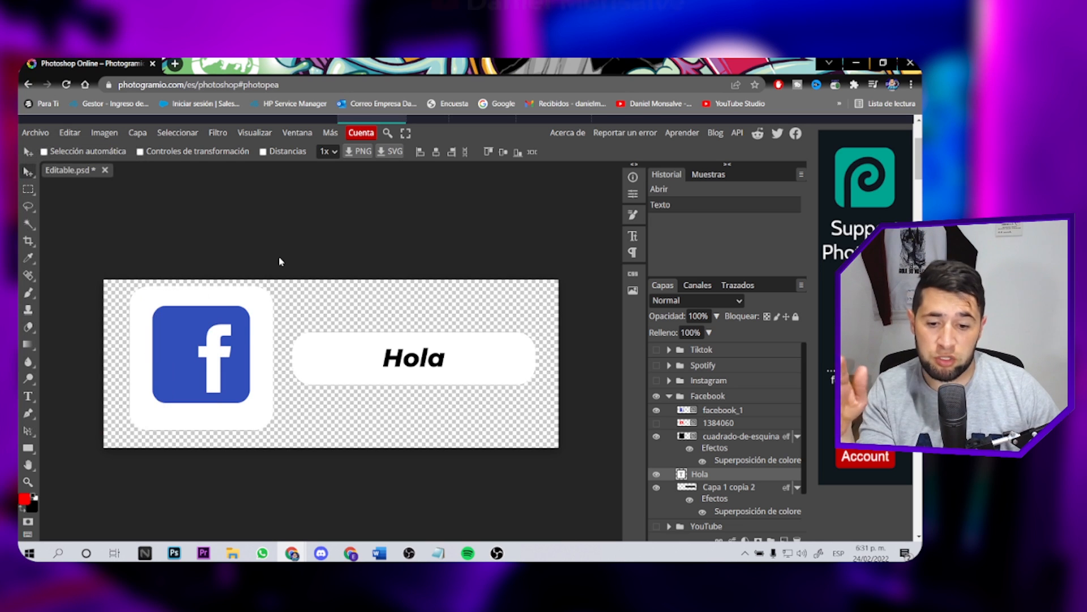